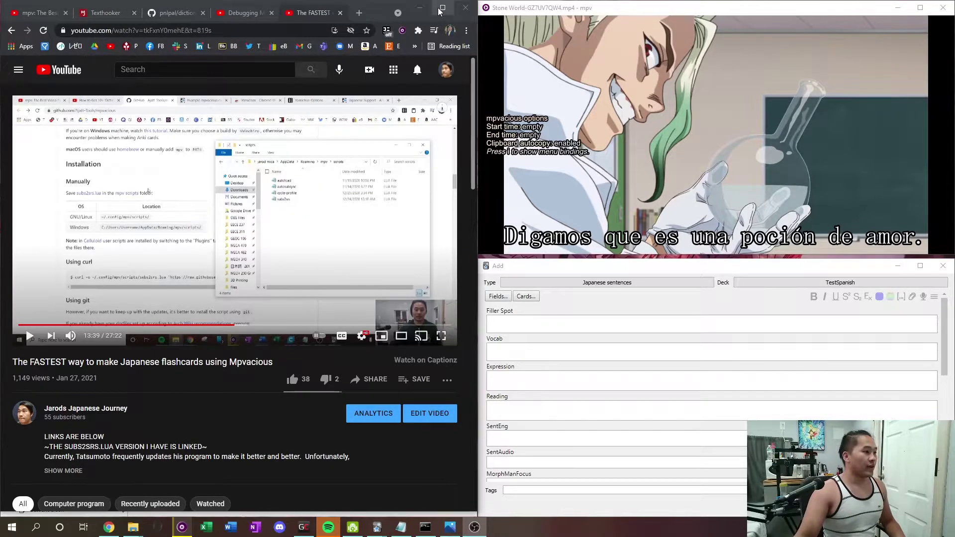
Step: Maximize Chrome and look over the Debugging MPVacious video page
click(455, 8)
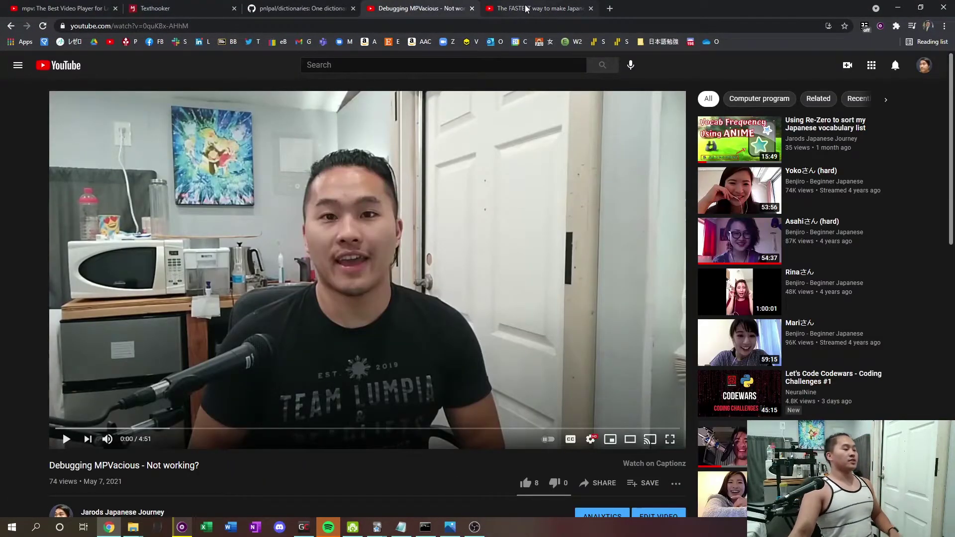
scroll(18, 278, down, 5)
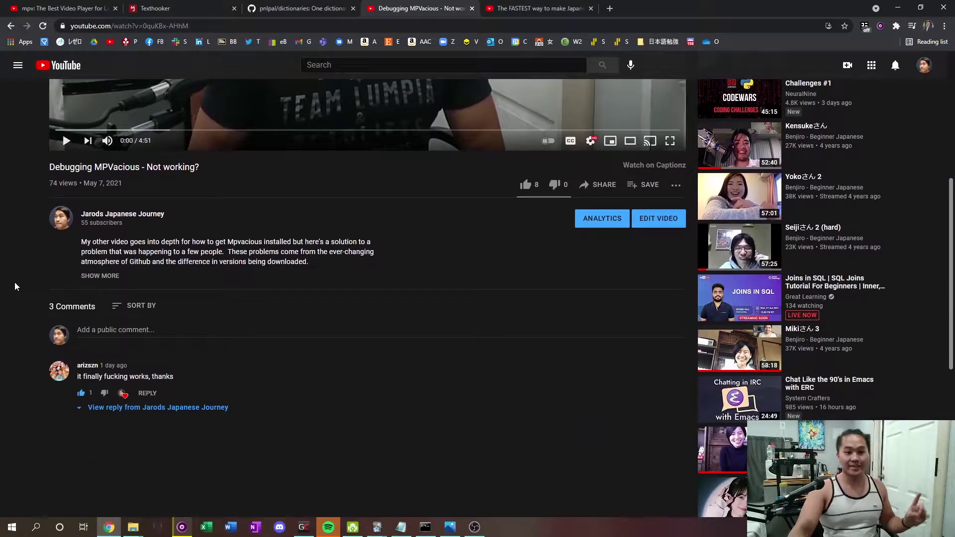
scroll(14, 282, up, 5)
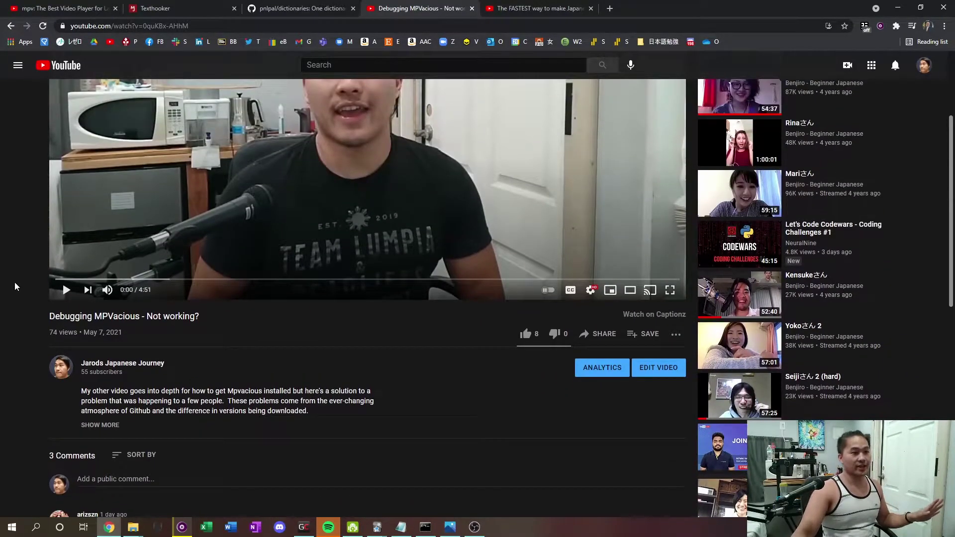
drag(34, 398, 217, 423)
click(261, 412)
Step: Review the FASTEST flashcards video, then move on to the Texthooker page
click(534, 8)
scroll(42, 364, down, 2)
drag(42, 363, 100, 502)
click(296, 367)
drag(50, 366, 312, 368)
click(358, 378)
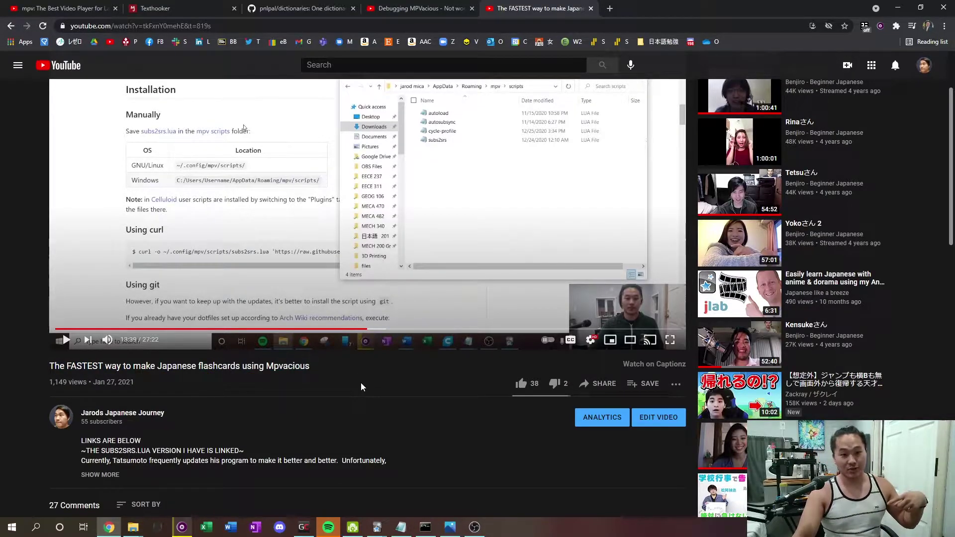
click(298, 8)
click(189, 8)
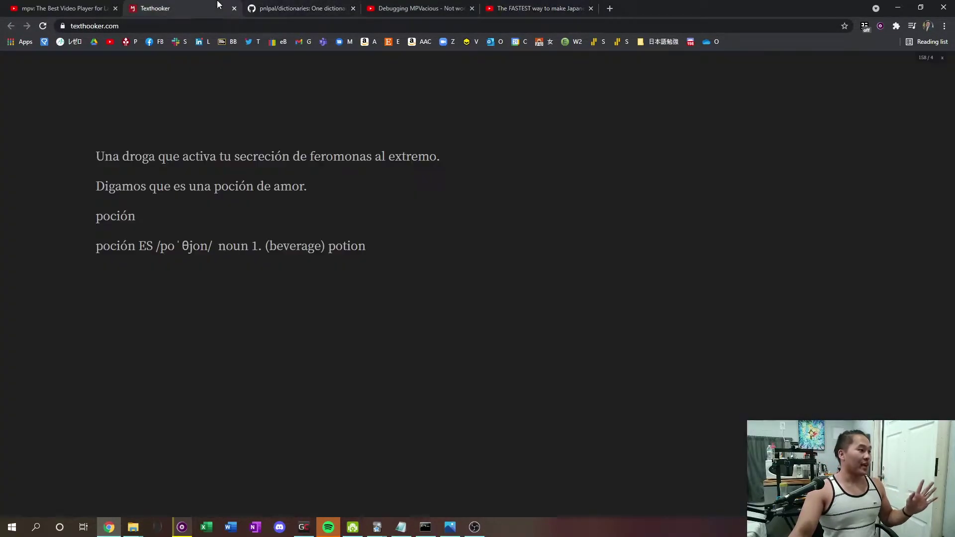
Step: Go through the mpv tab to the pnlpal/dictionaries GitHub repository page
click(87, 6)
click(327, 6)
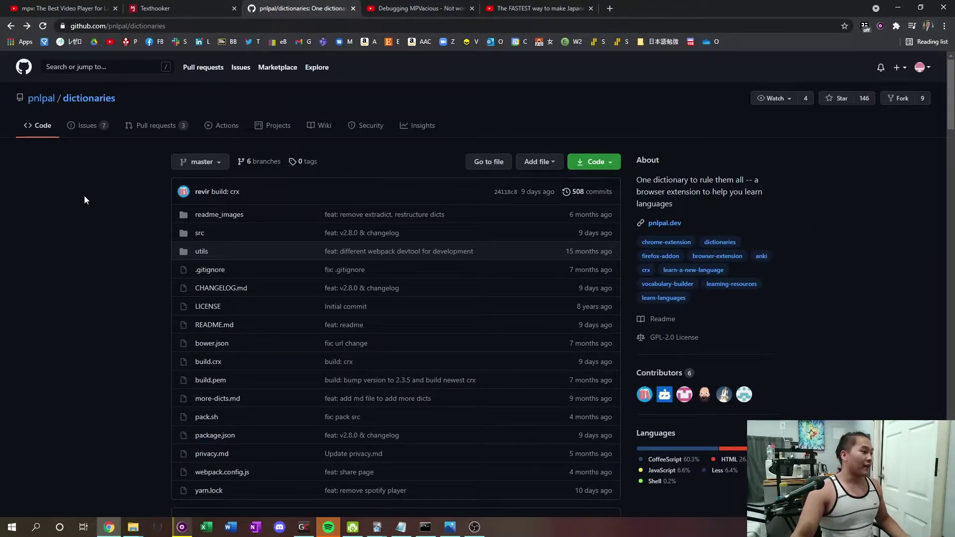
Step: Browse the pnlpal/dictionaries repository page and show its full address
scroll(113, 201, down, 2)
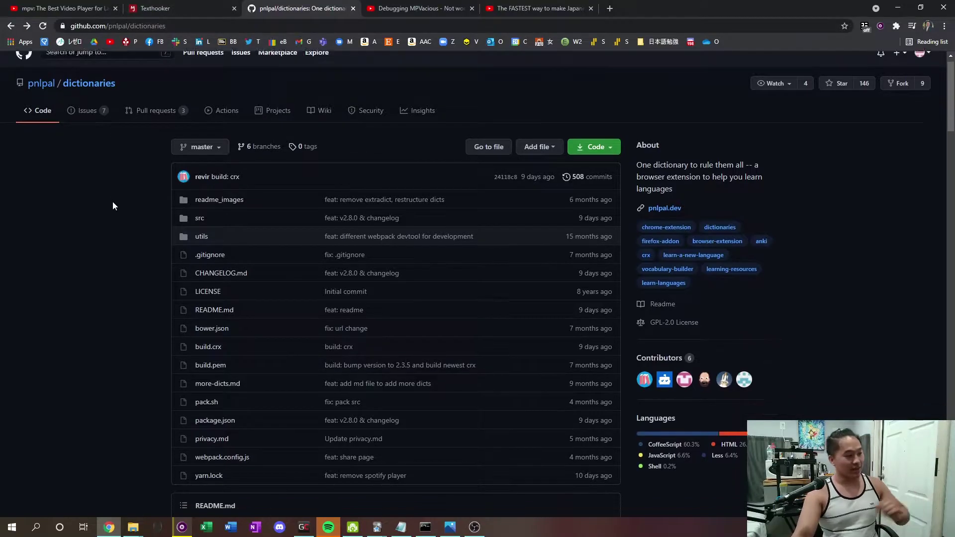
scroll(112, 205, up, 2)
scroll(111, 205, down, 4)
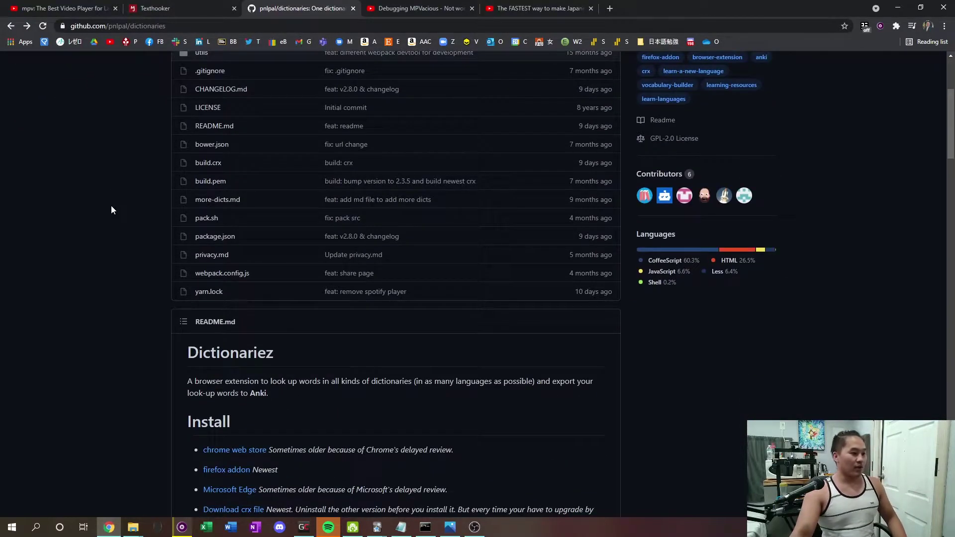
scroll(112, 205, down, 3)
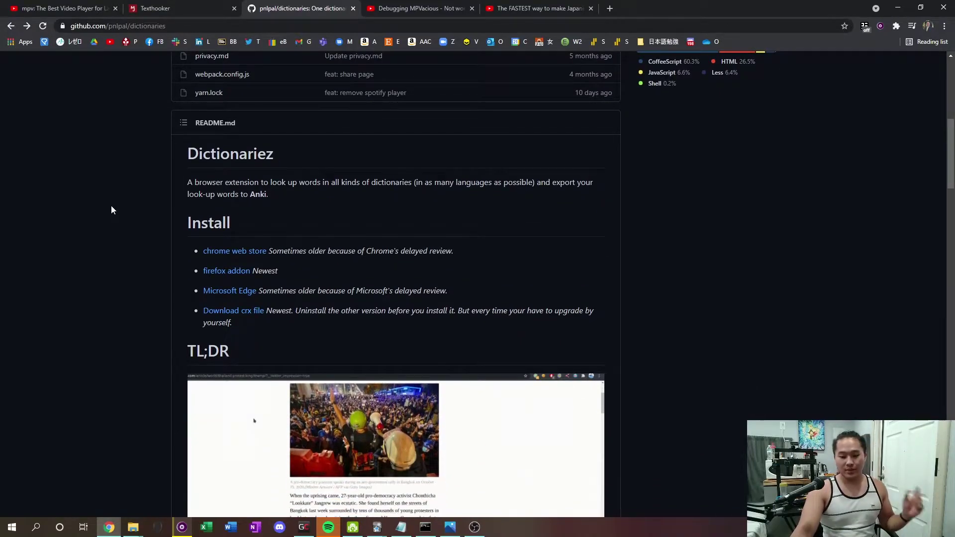
scroll(111, 206, up, 3)
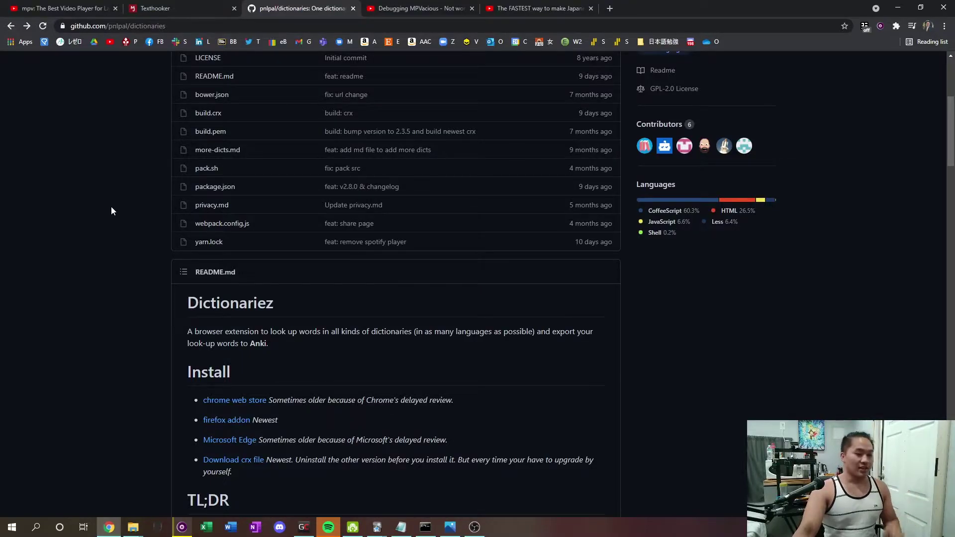
scroll(111, 213, down, 2)
scroll(112, 213, up, 4)
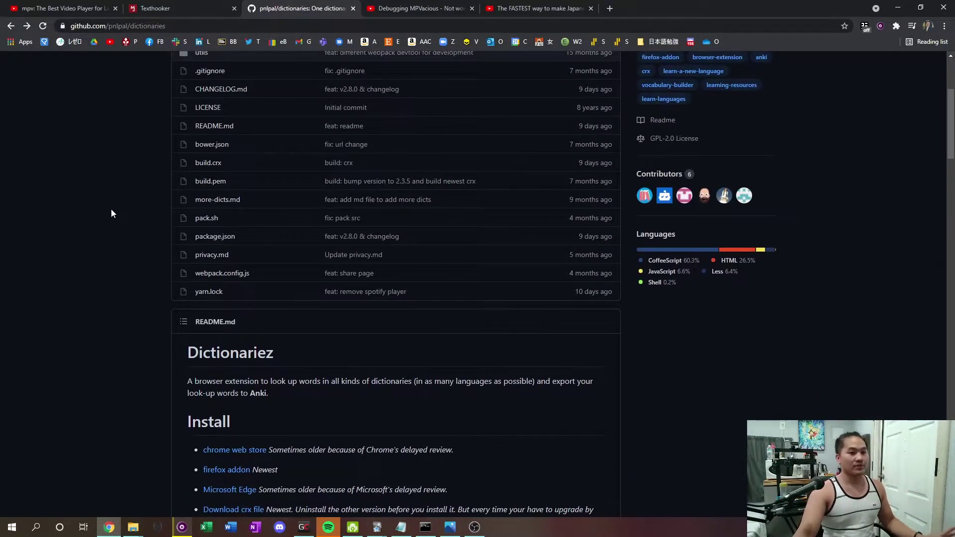
scroll(112, 214, up, 2)
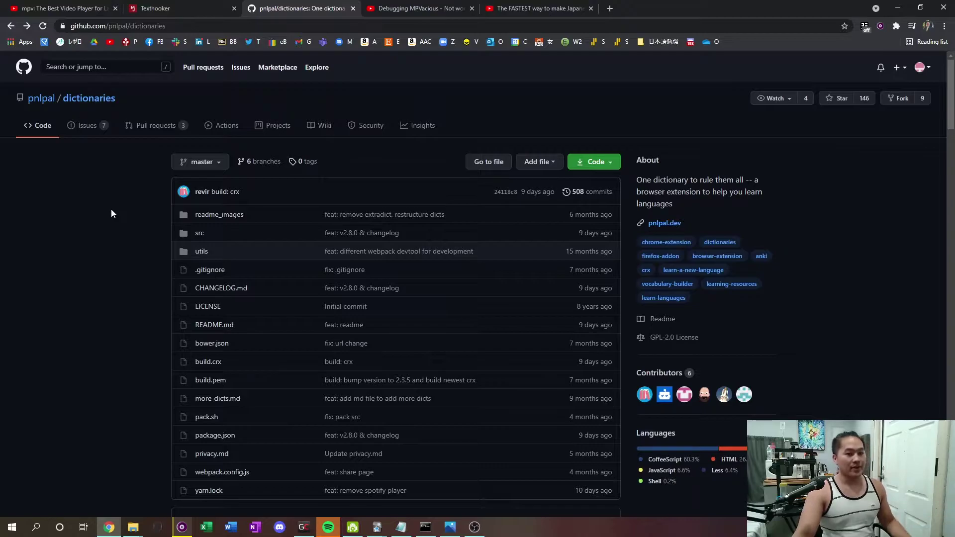
click(157, 25)
key(End)
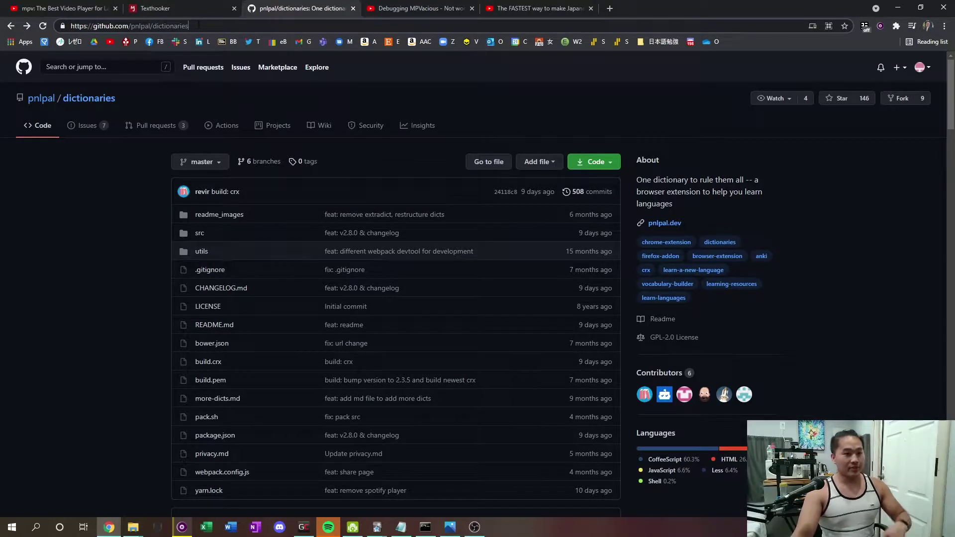
Step: Open the README's 'chrome web store' install link in a new tab and view it
scroll(146, 174, down, 6)
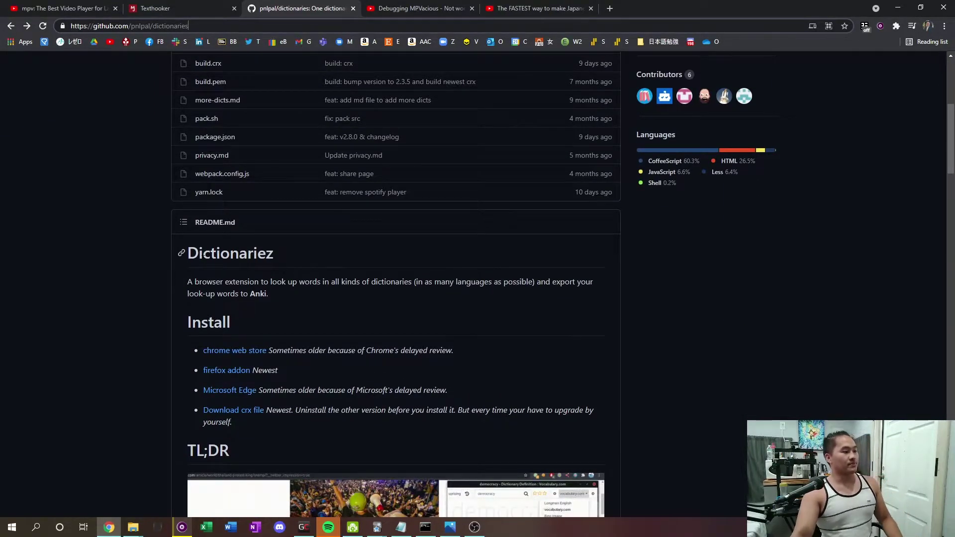
scroll(132, 231, up, 6)
scroll(115, 278, down, 6)
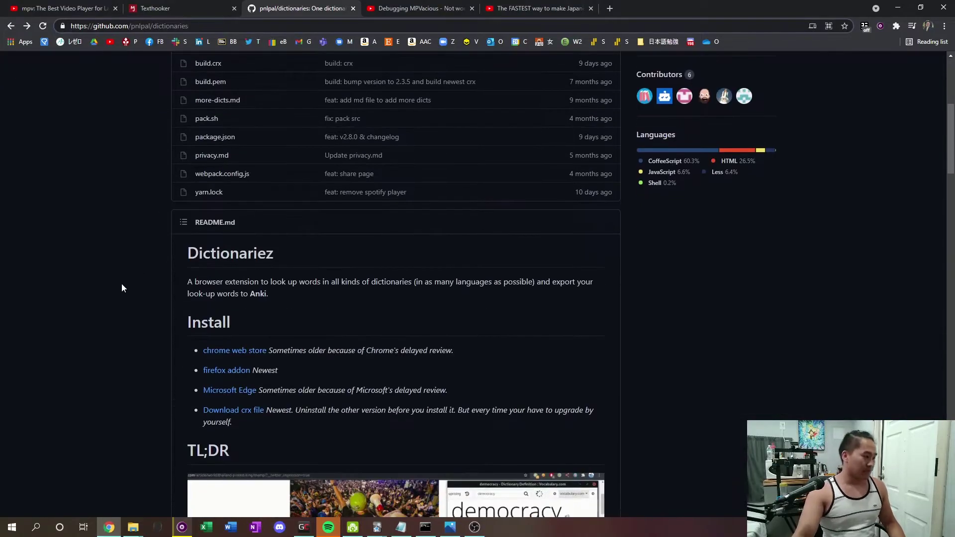
right_click(247, 359)
click(283, 362)
click(392, 10)
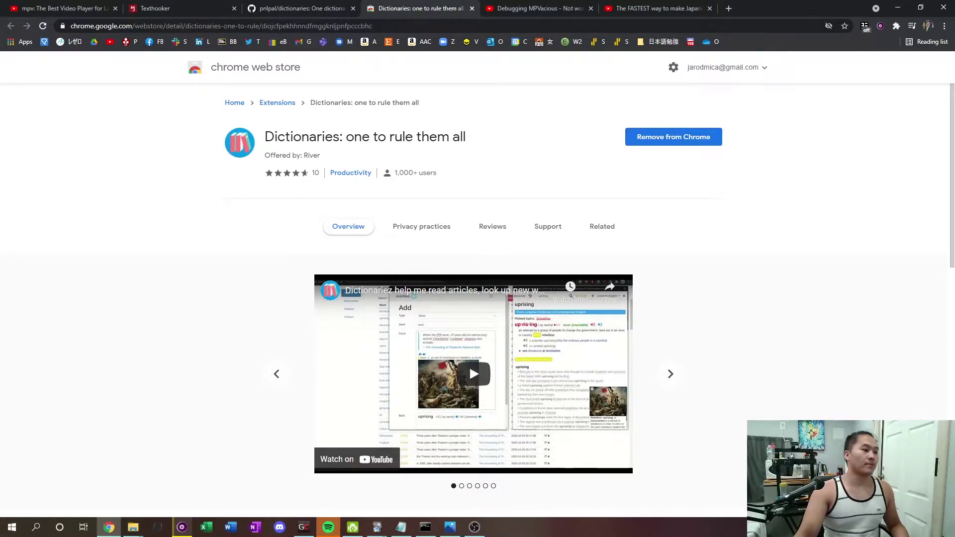
Step: Open the options page of 'Dictionaries: one to rule them all' from the Extensions menu
click(896, 26)
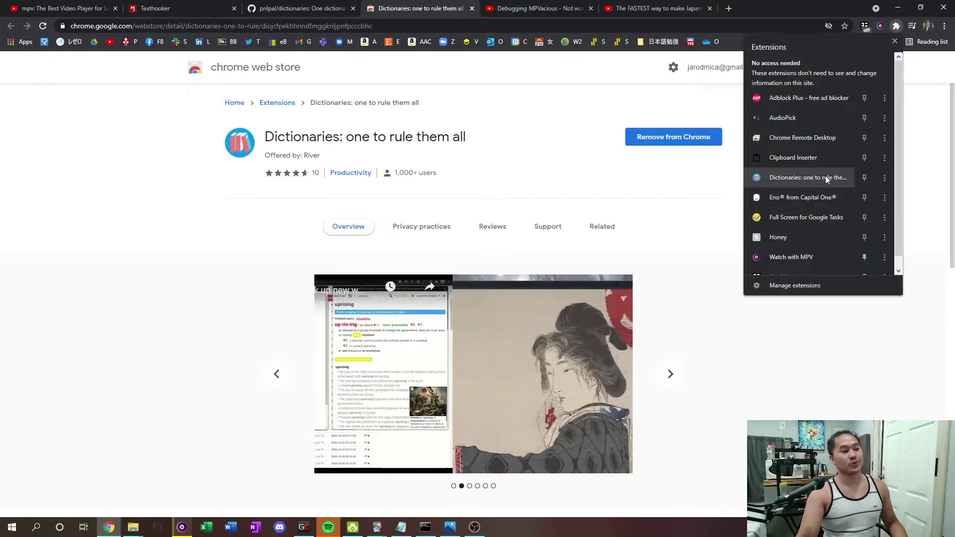
click(587, 95)
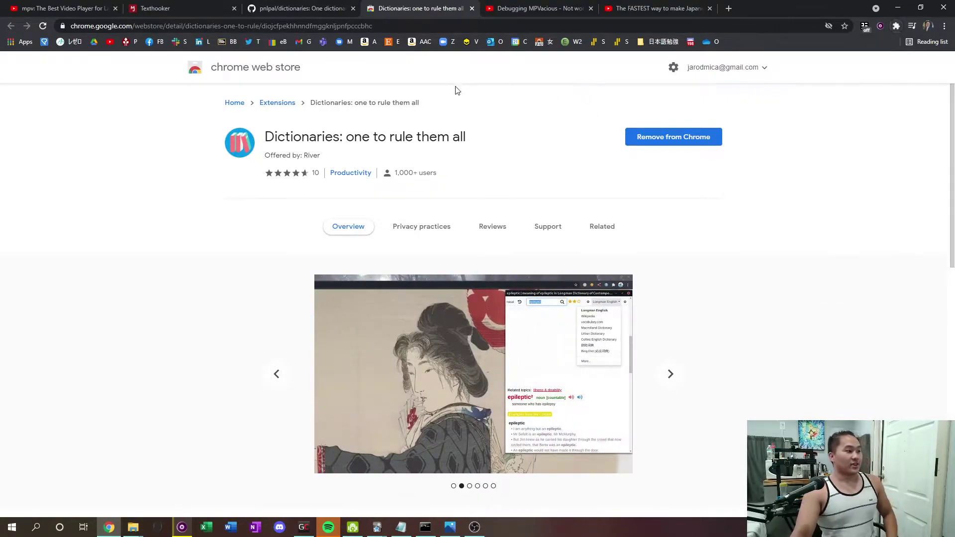
click(895, 26)
click(884, 177)
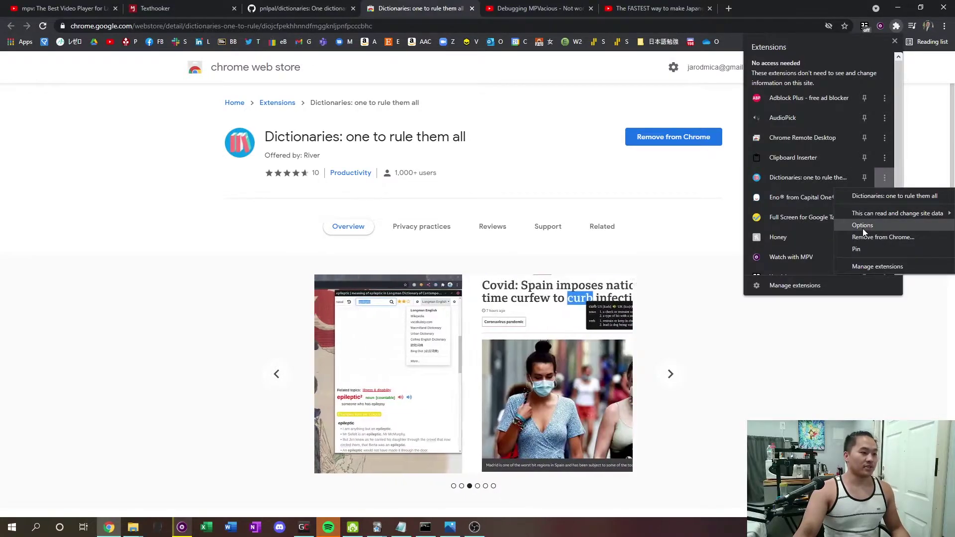
click(862, 228)
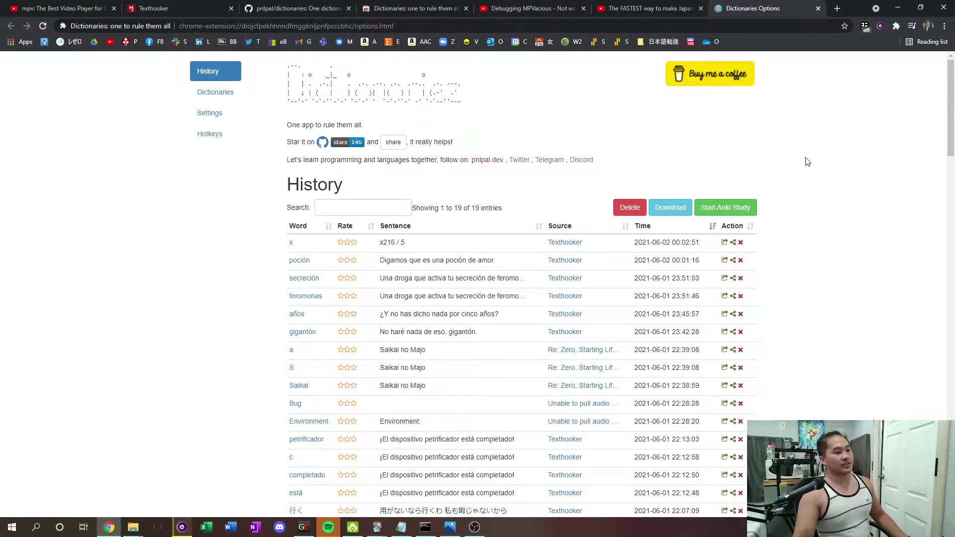
Step: Turn off word lookup for every language except Spanish, from Chinese through Thai and English
scroll(807, 162, down, 1)
scroll(807, 162, down, 11)
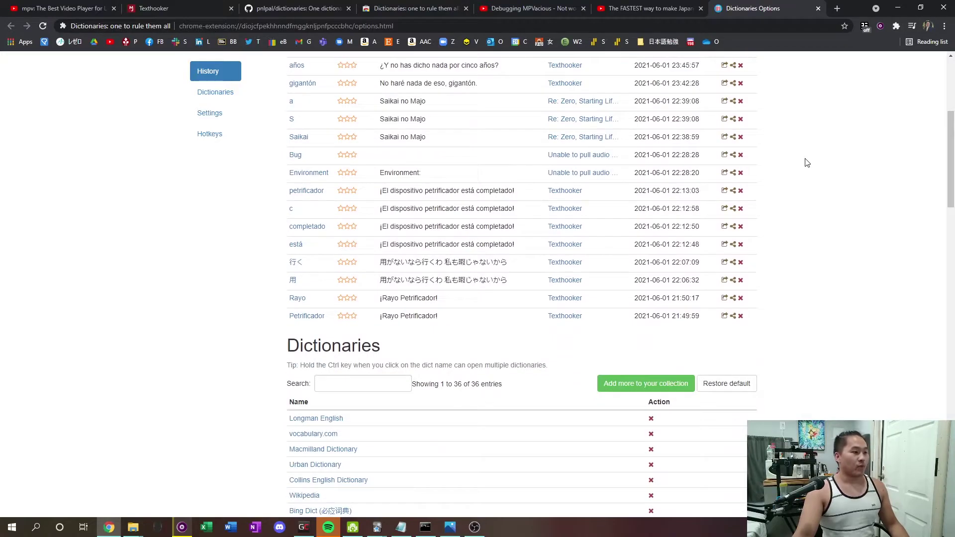
scroll(807, 163, down, 14)
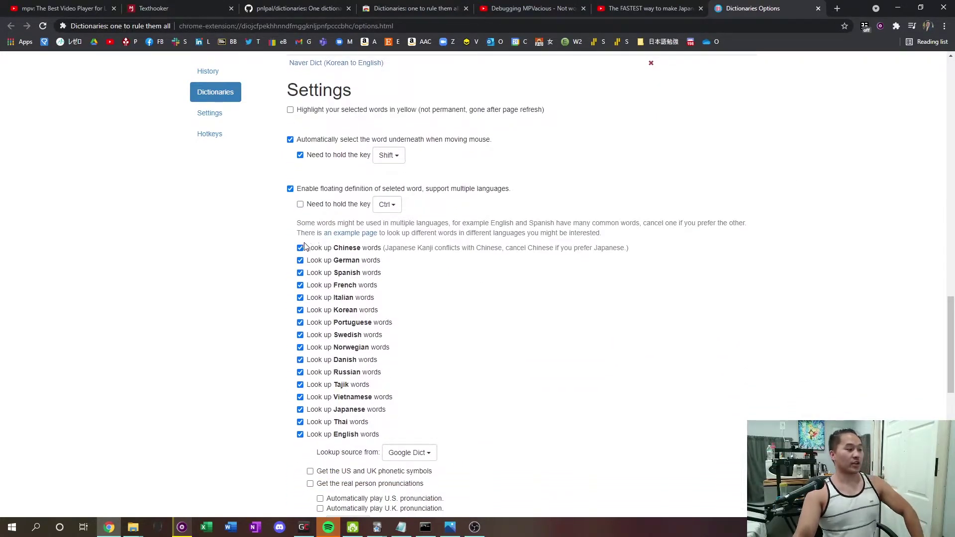
click(300, 248)
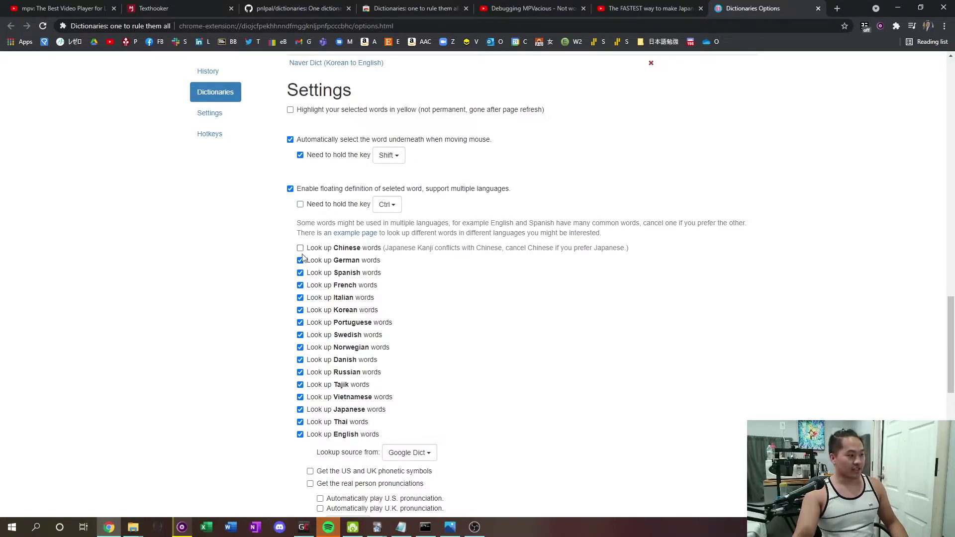
click(300, 260)
click(301, 285)
click(301, 298)
click(301, 310)
click(300, 323)
click(301, 335)
click(301, 348)
click(300, 360)
click(300, 373)
click(301, 385)
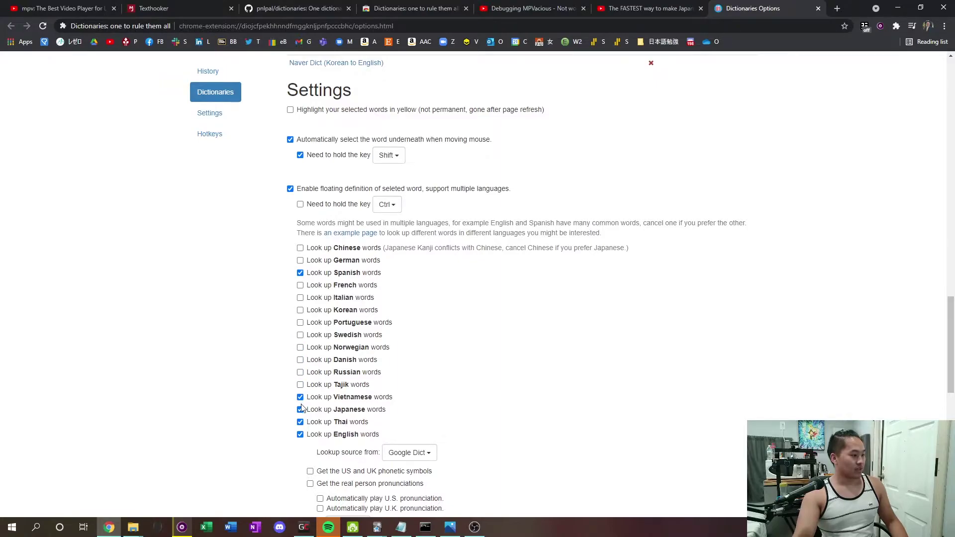
click(301, 398)
click(300, 410)
click(300, 422)
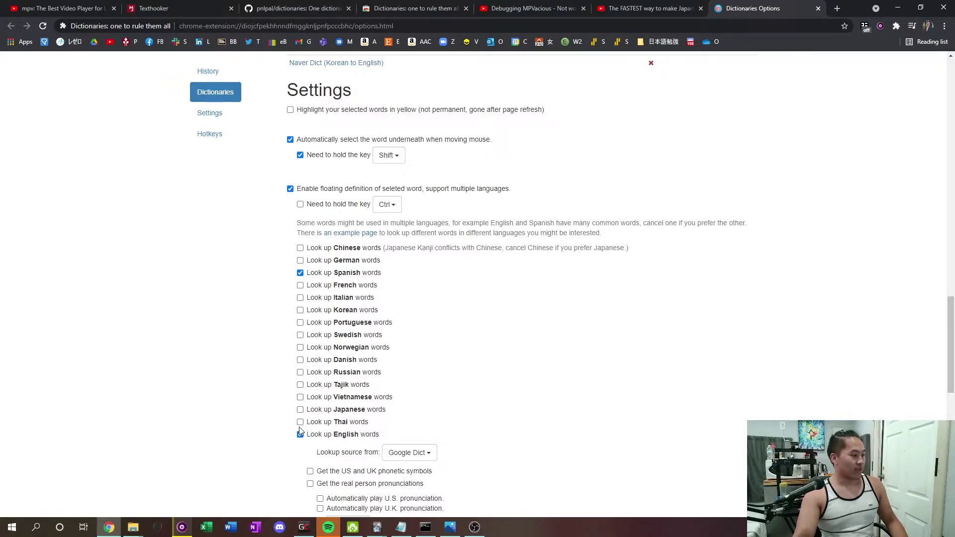
click(300, 435)
Step: Keep Google Dict as the English lookup source and return to the top of the options
scroll(425, 381, down, 1)
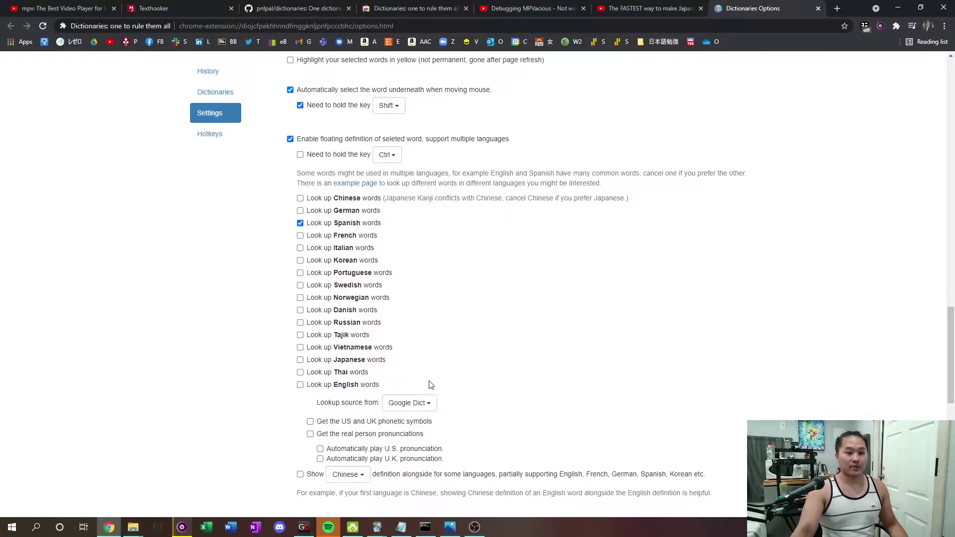
click(417, 406)
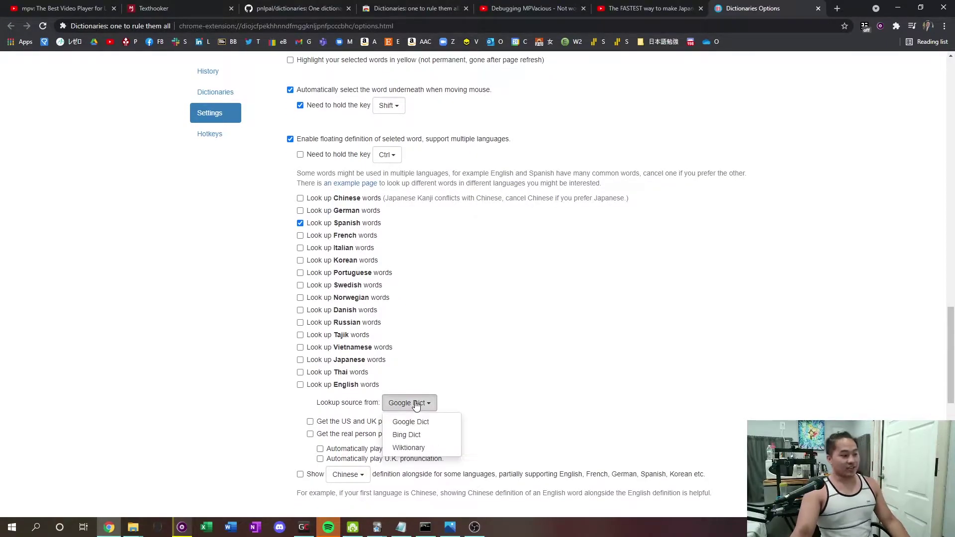
click(419, 423)
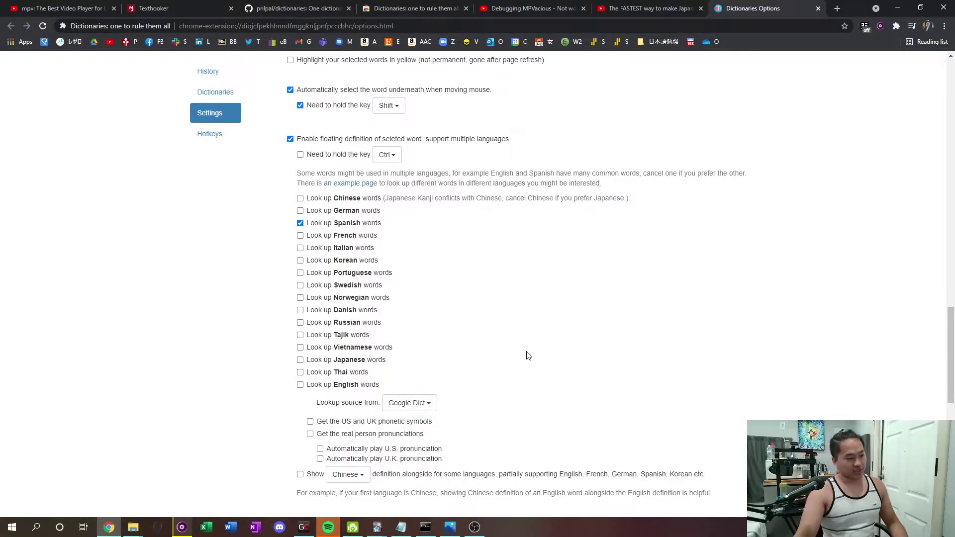
scroll(507, 356, down, 1)
scroll(433, 319, up, 20)
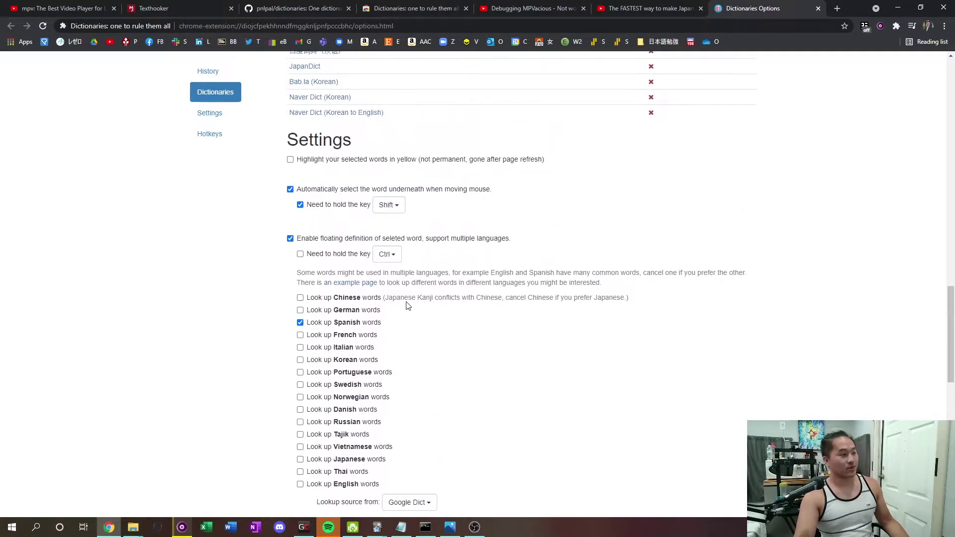
scroll(319, 287, up, 4)
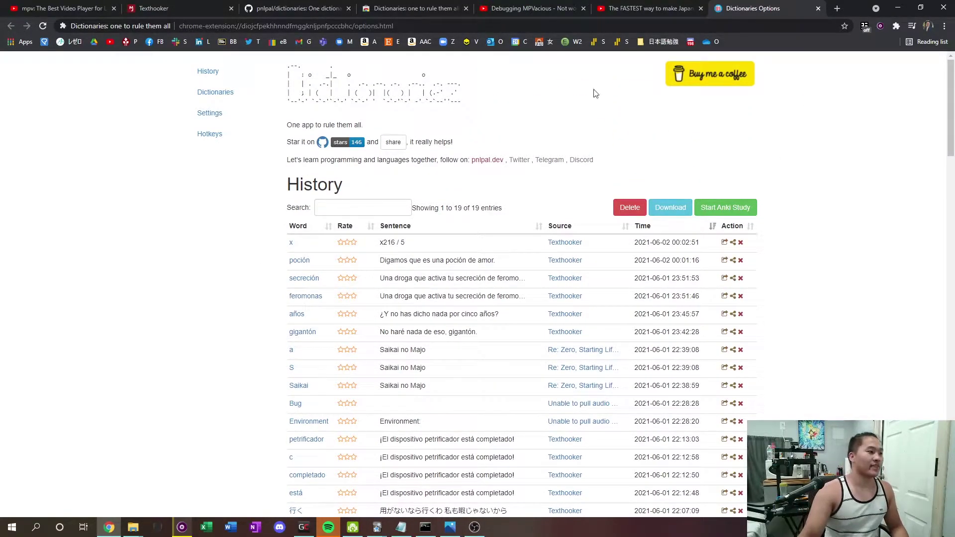
click(407, 4)
click(315, 6)
click(379, 6)
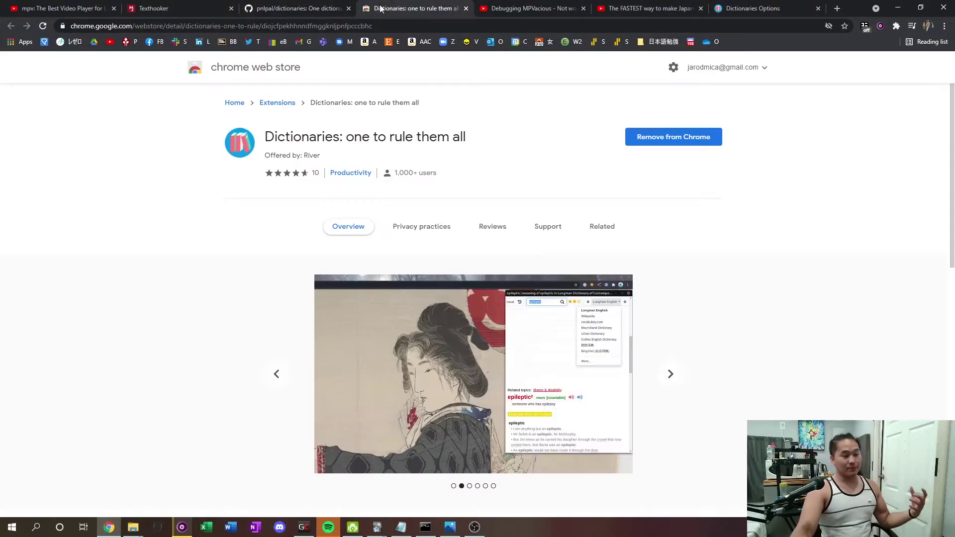
click(786, 4)
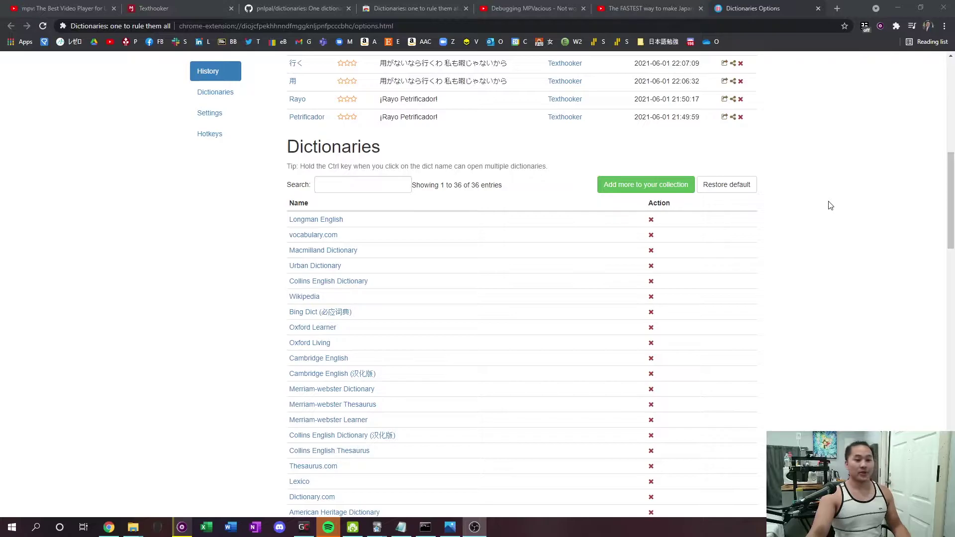
scroll(831, 206, up, 7)
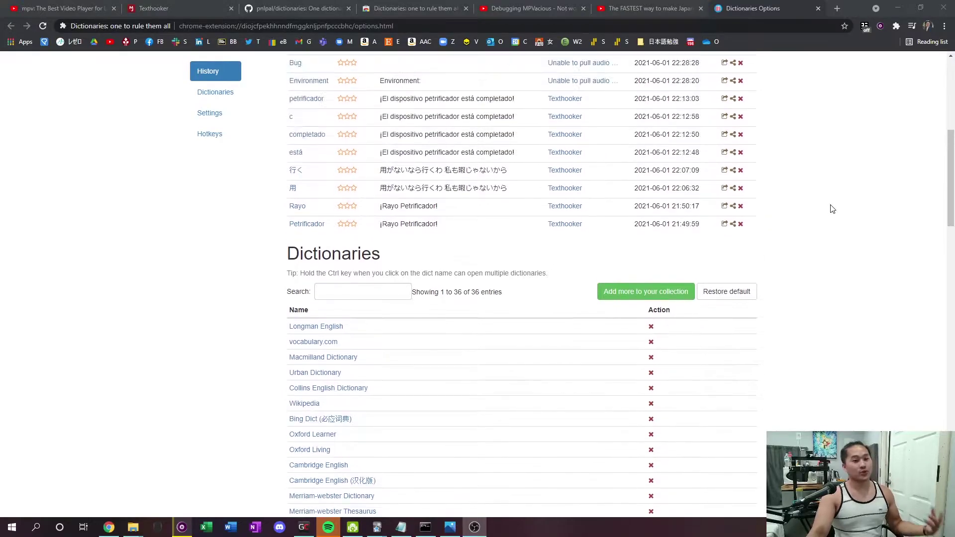
scroll(837, 212, up, 2)
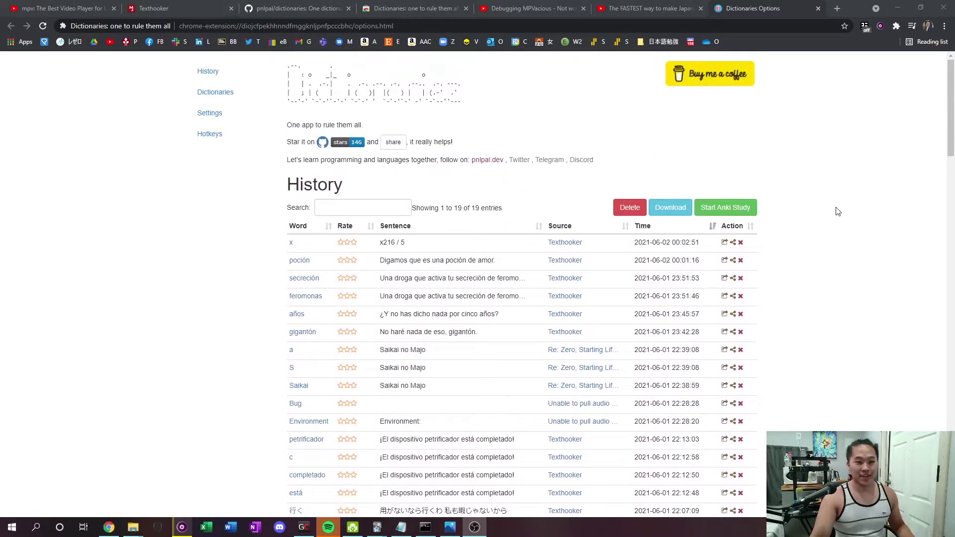
Step: Look over the developer's Buy Me a Coffee support page, then return to the mpv YouTube video
click(705, 72)
scroll(688, 386, down, 2)
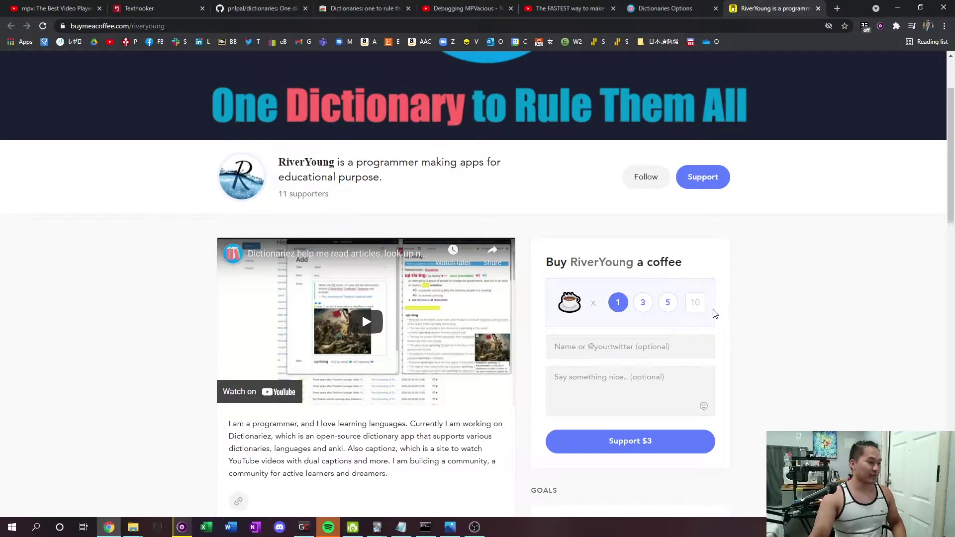
scroll(666, 387, down, 3)
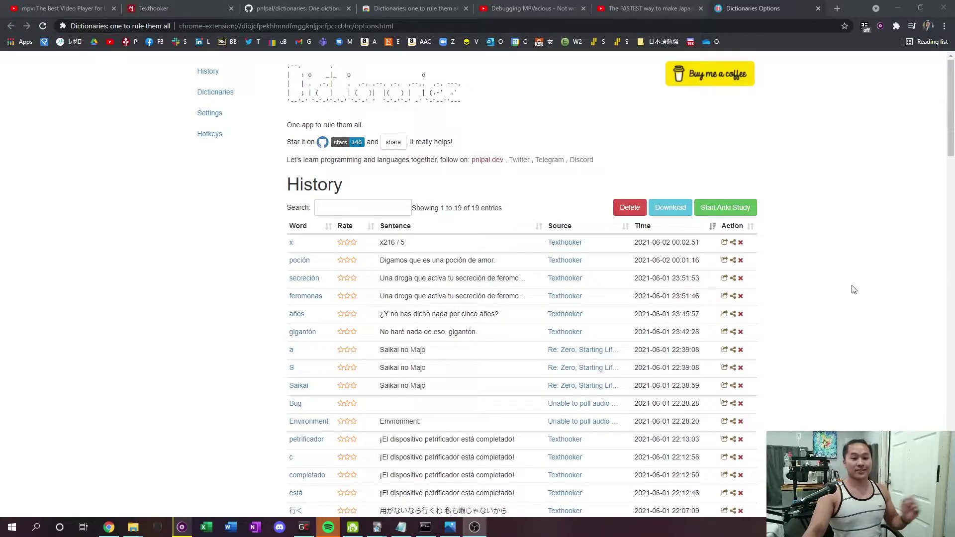
click(55, 7)
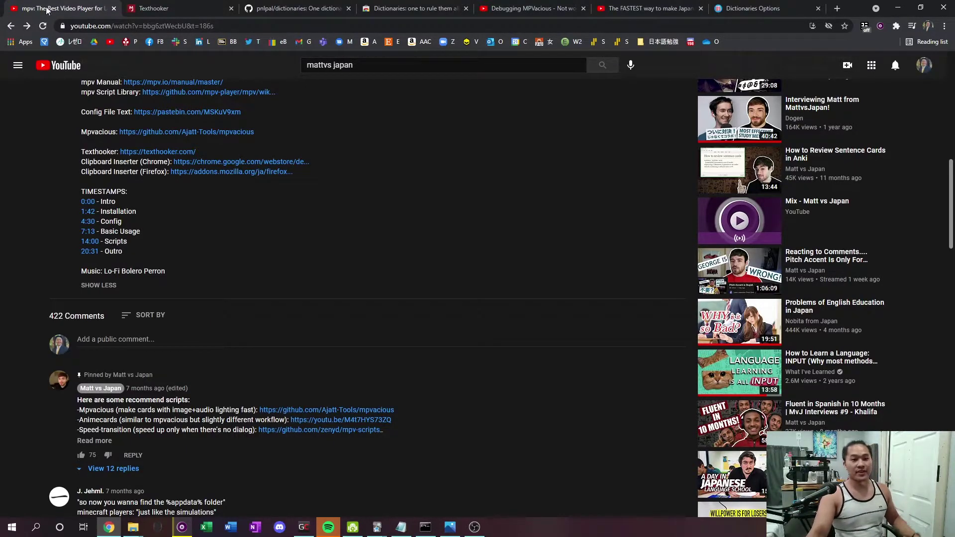
Step: Open the Texthooker link from the mpv video's description in a new tab, dropping the duplicate
scroll(40, 149, up, 5)
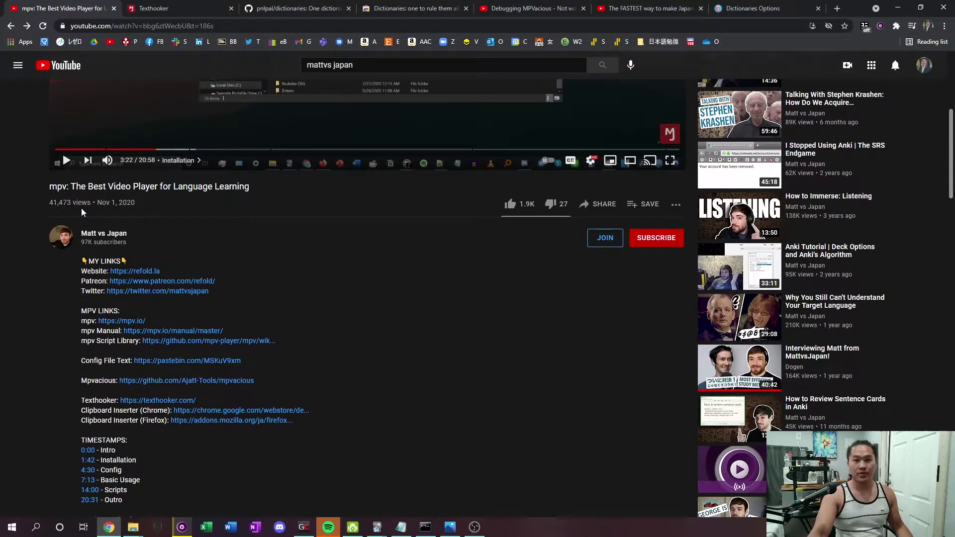
scroll(83, 216, down, 1)
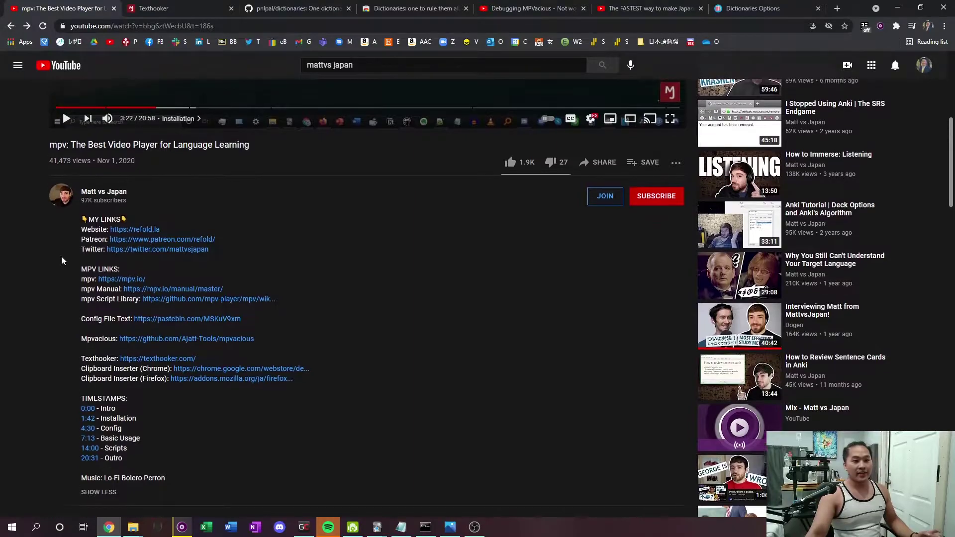
scroll(63, 260, up, 7)
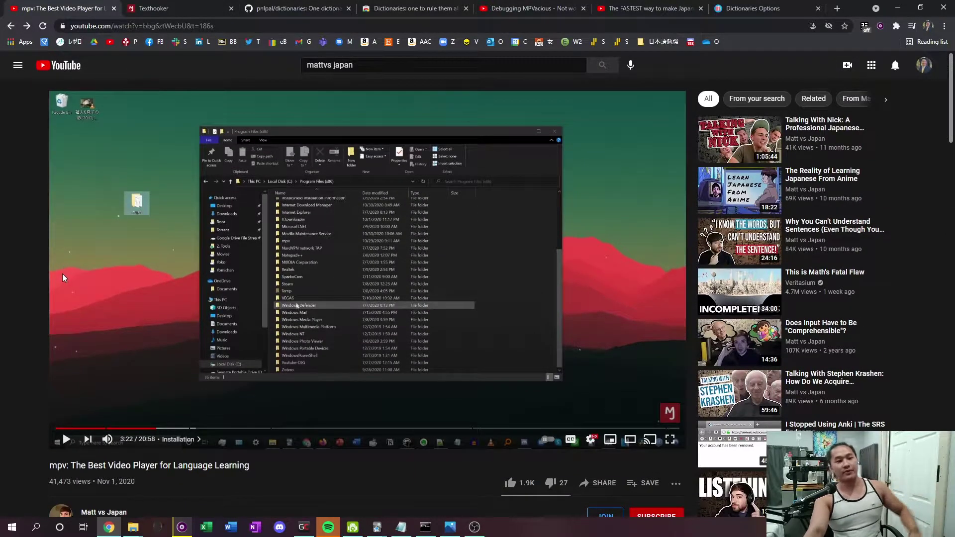
scroll(63, 268, down, 4)
scroll(63, 279, down, 3)
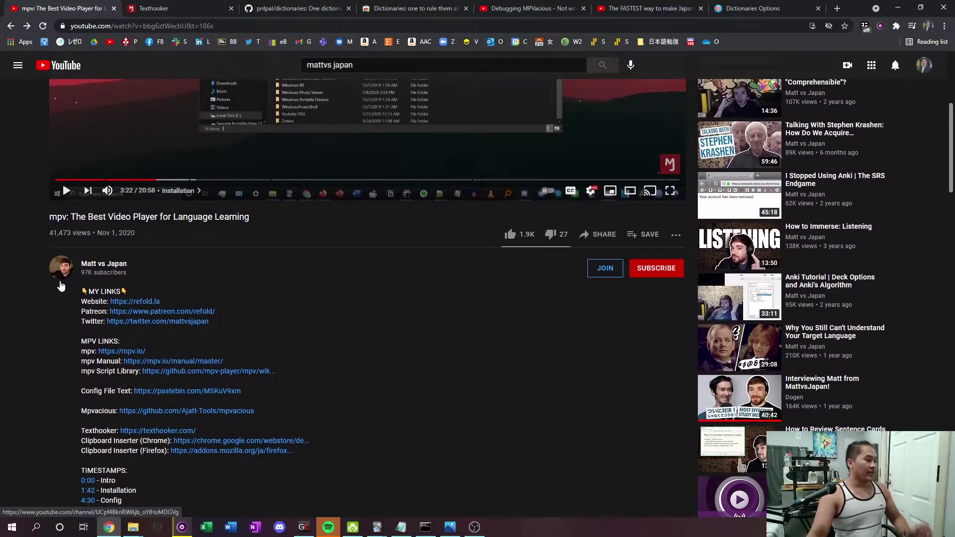
right_click(148, 335)
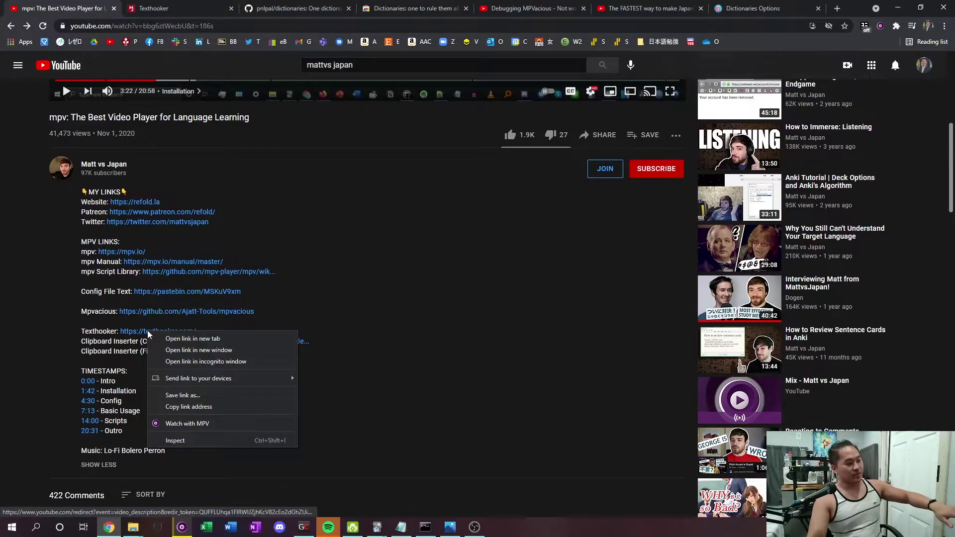
click(181, 343)
click(305, 8)
click(166, 7)
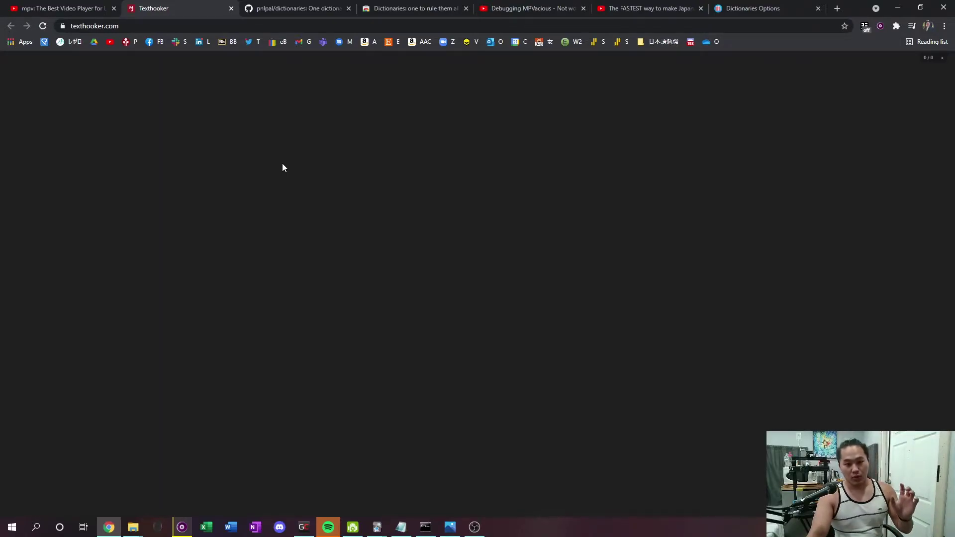
Step: Save the page as Texthooker.html in Desktop > Learning Japanese, replacing the existing copy
right_click(270, 153)
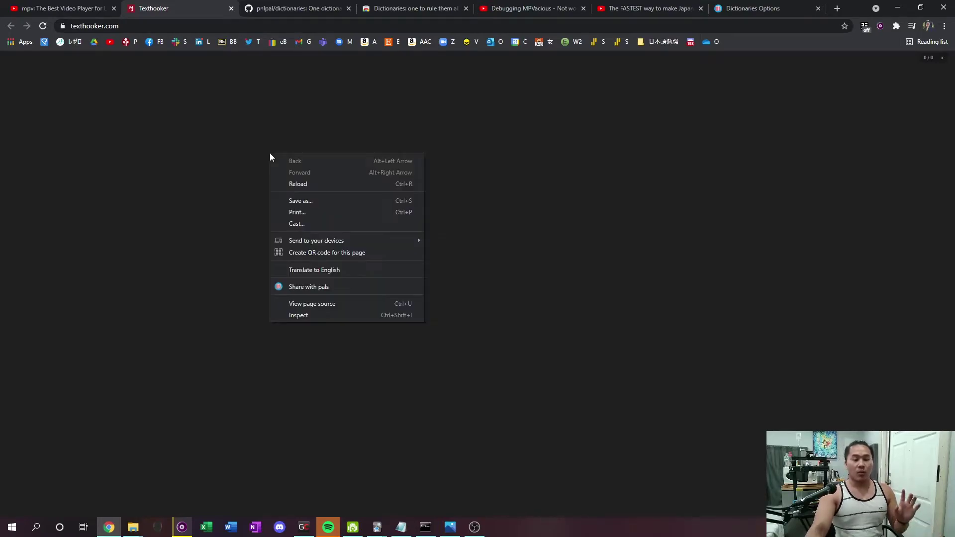
key(Escape)
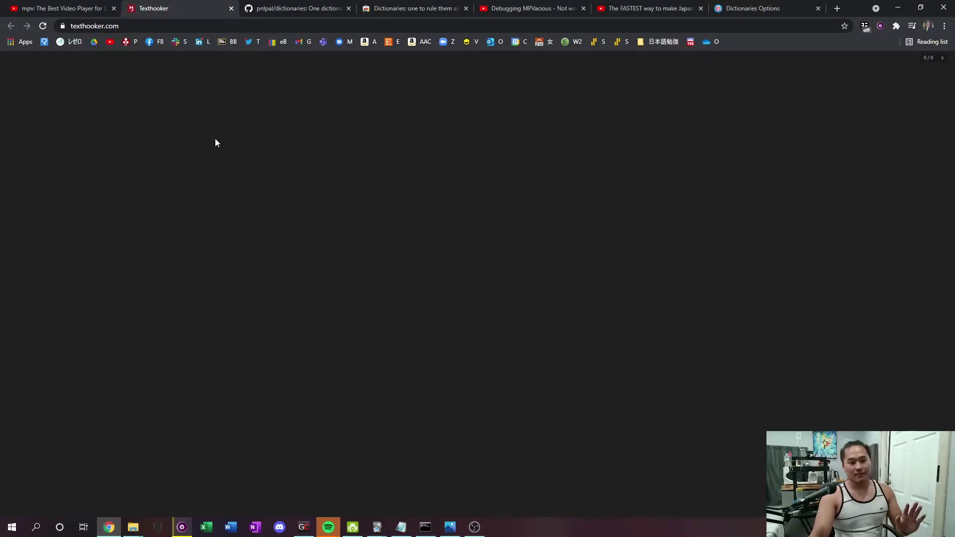
right_click(216, 145)
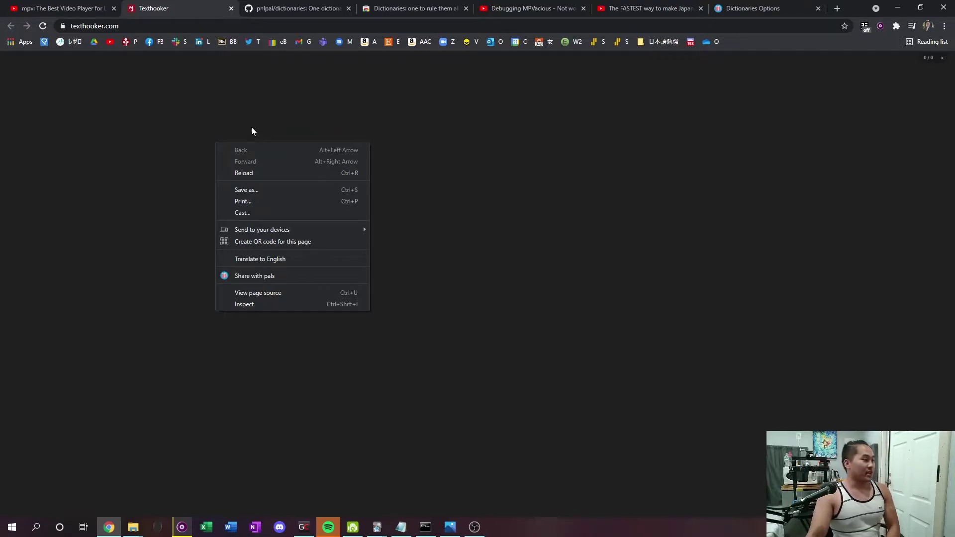
click(258, 190)
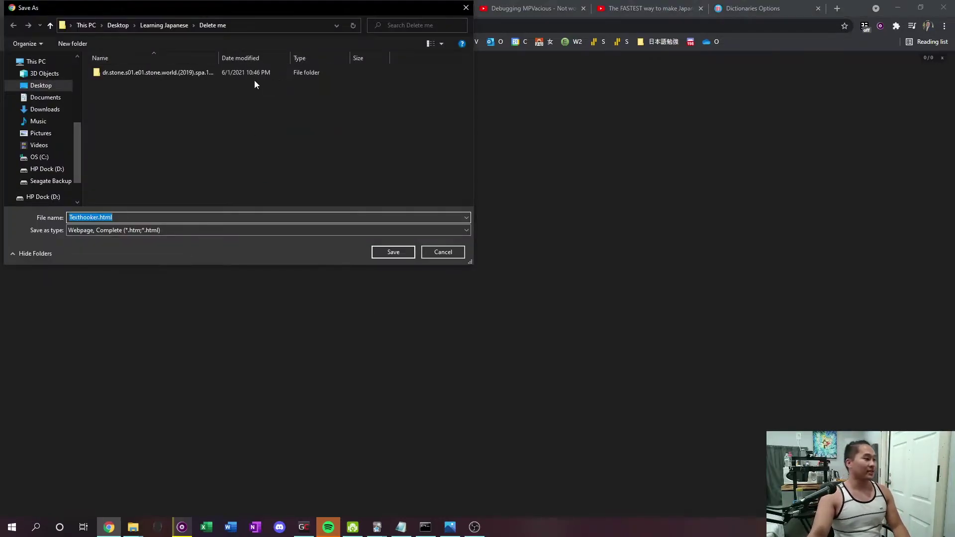
click(164, 25)
click(157, 171)
drag(243, 6, 454, 37)
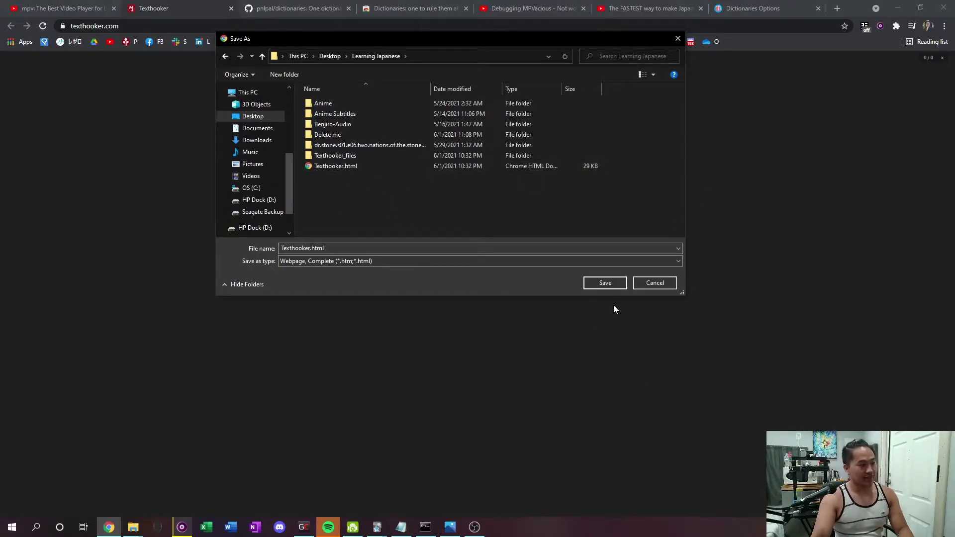
click(605, 287)
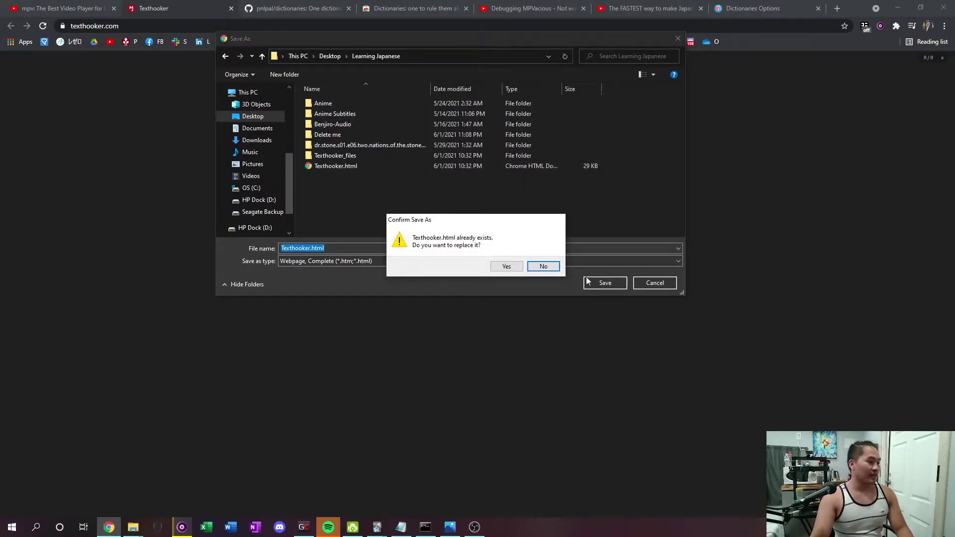
click(515, 271)
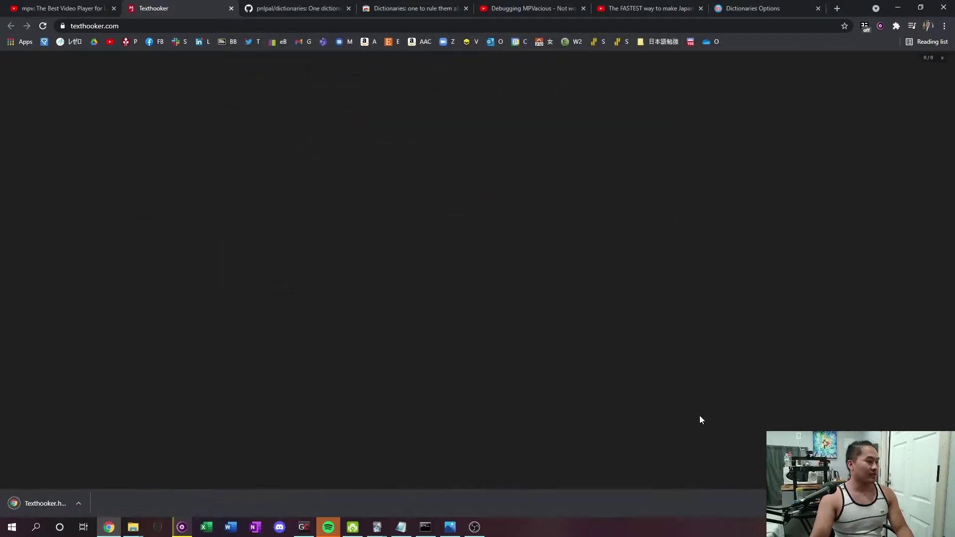
Step: Open the downloaded Texthooker.html locally, check its file address, then go back to the mpv video
click(75, 507)
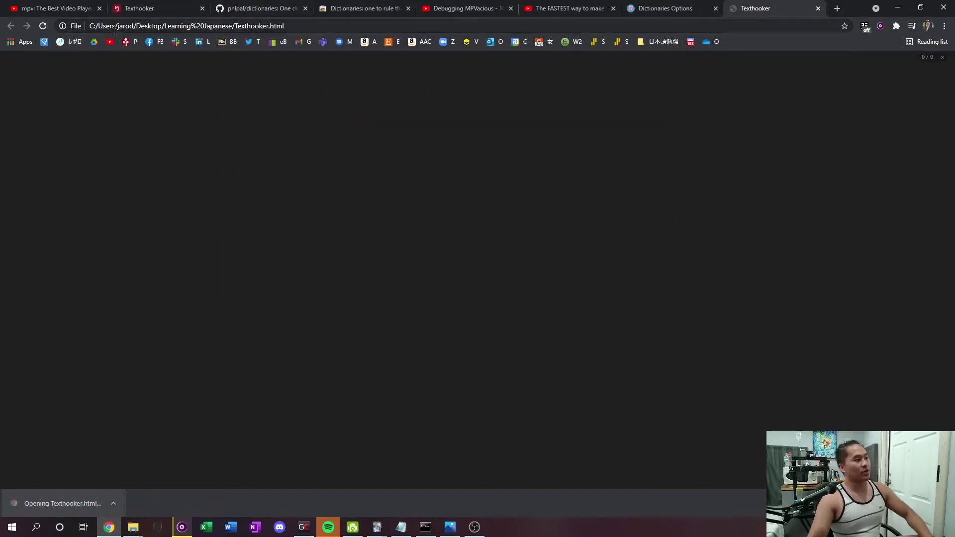
click(139, 26)
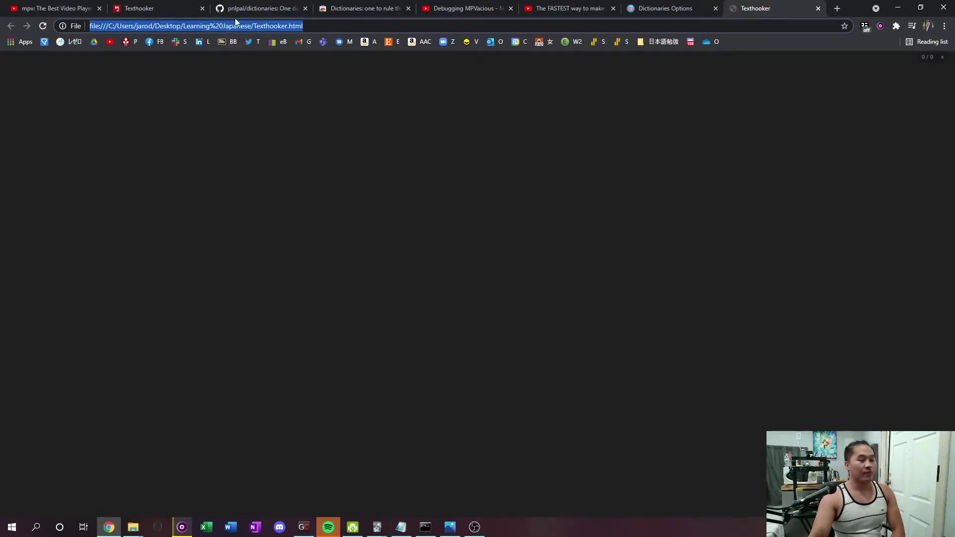
click(330, 193)
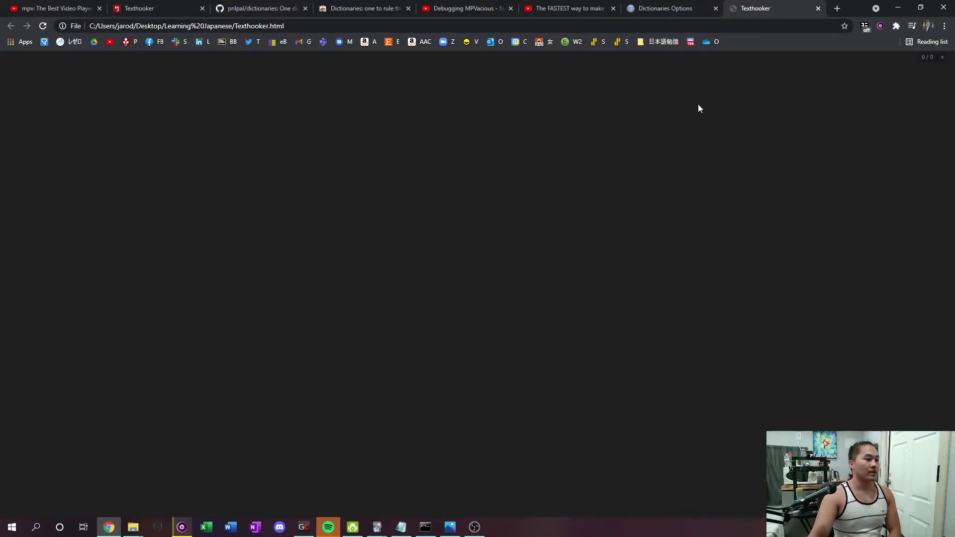
click(62, 9)
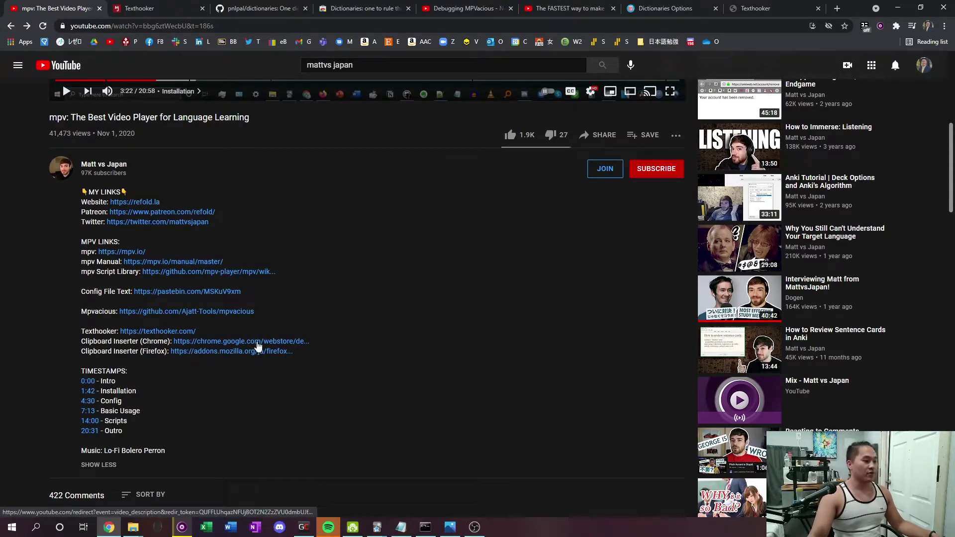
Step: Open the Clipboard Inserter store page, check the installed extensions, then go to texthooker.com
click(259, 342)
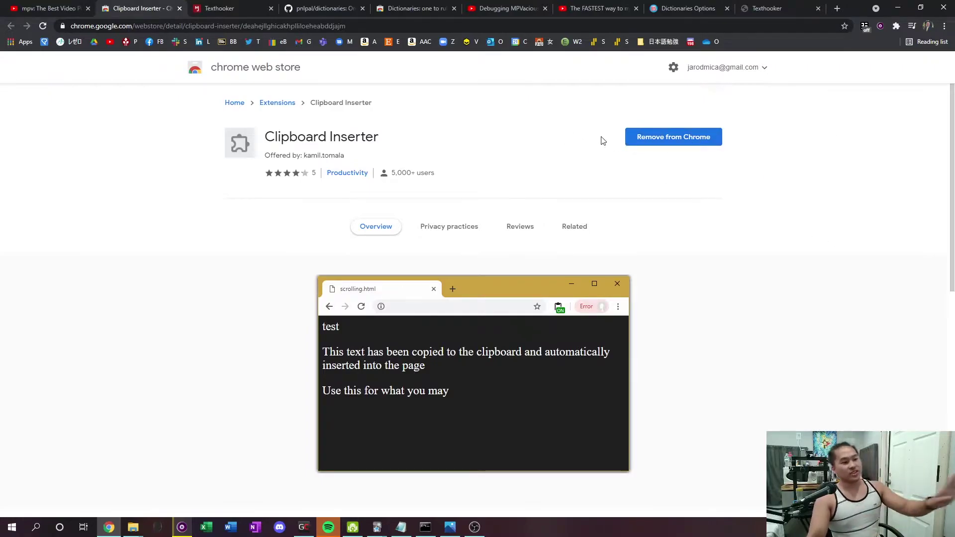
click(896, 26)
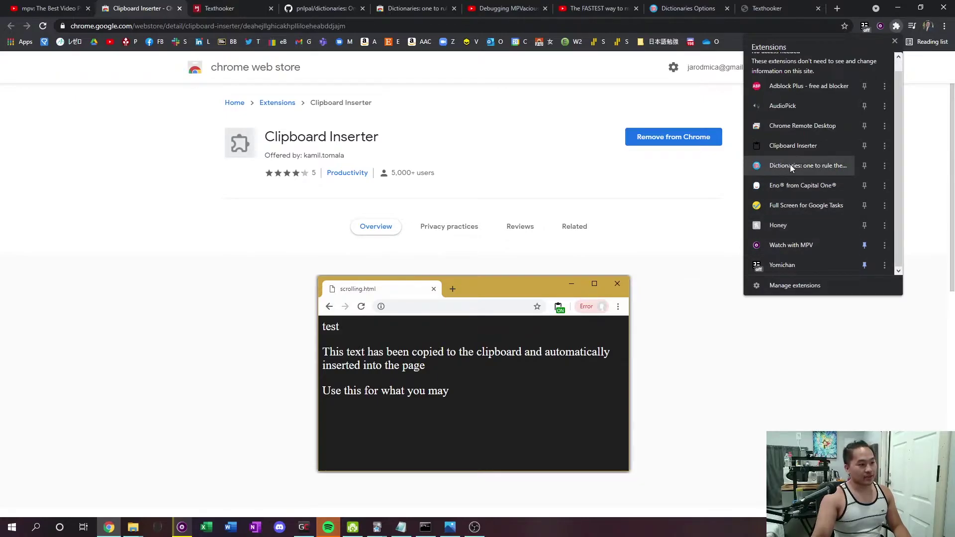
click(470, 142)
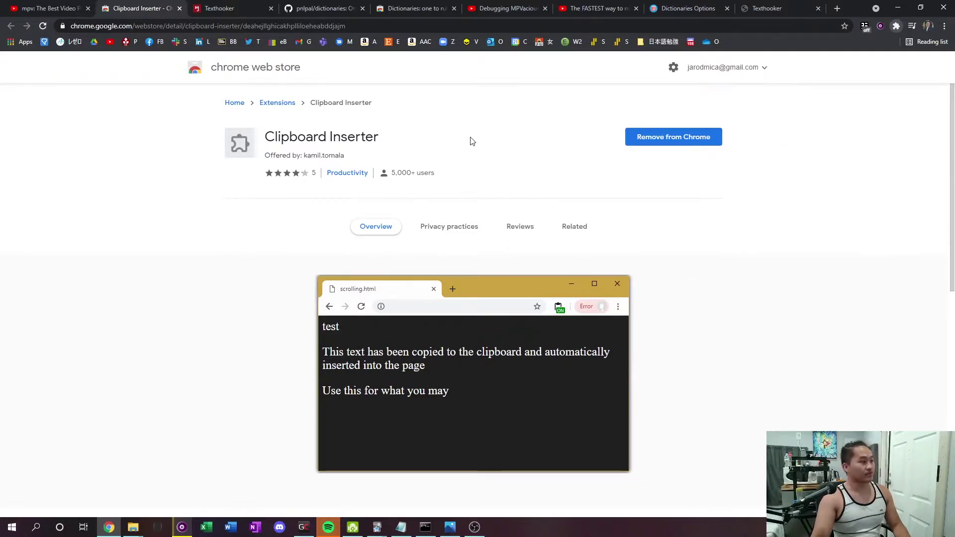
click(229, 7)
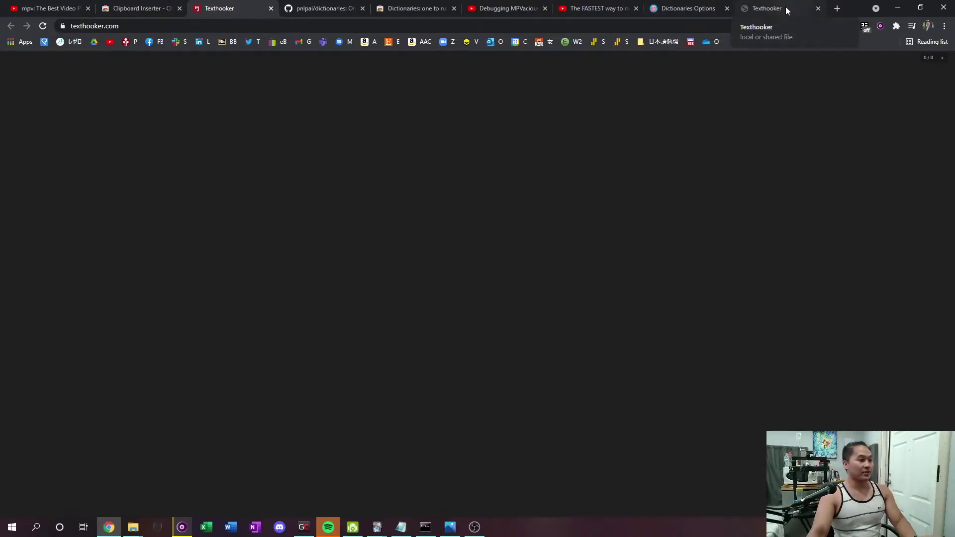
Step: Look through Chrome's list of installed extensions
click(224, 26)
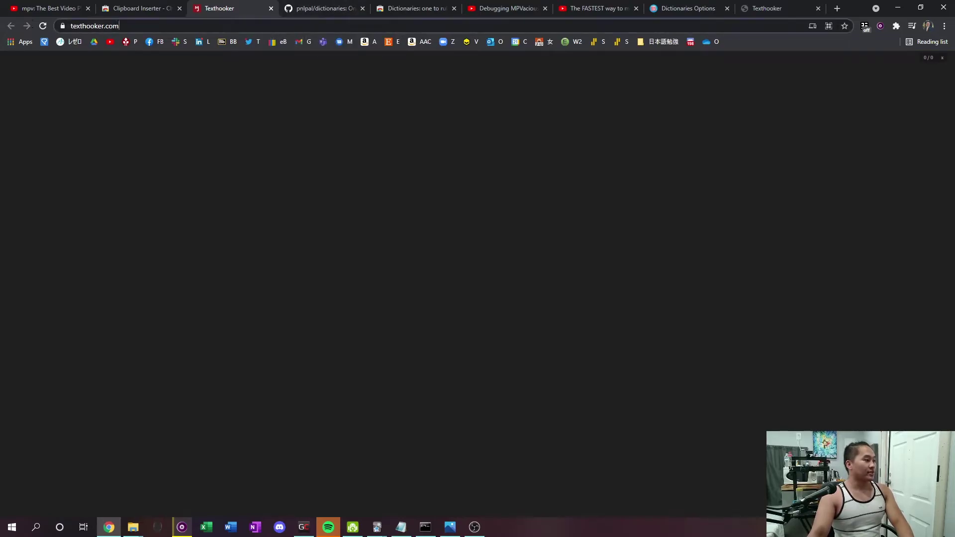
click(317, 121)
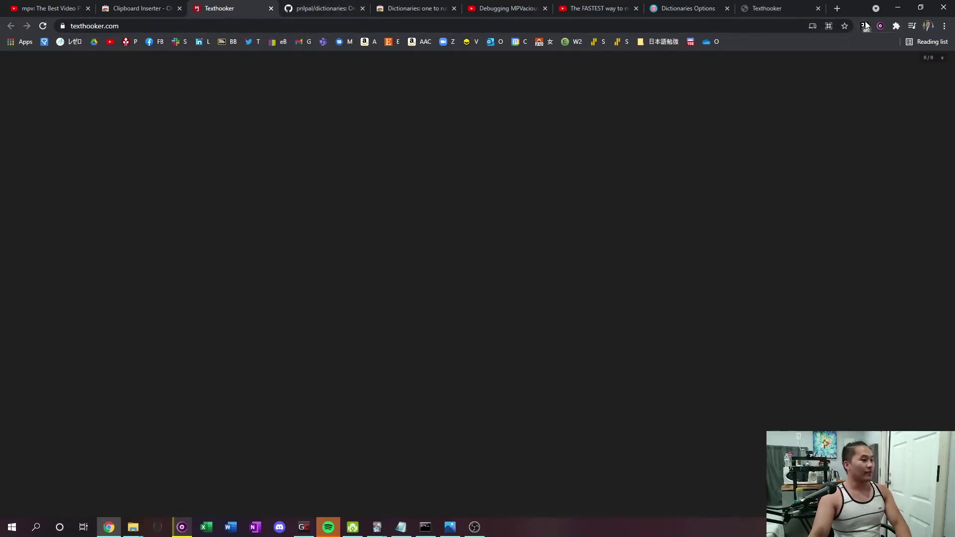
click(897, 27)
scroll(793, 248, down, 2)
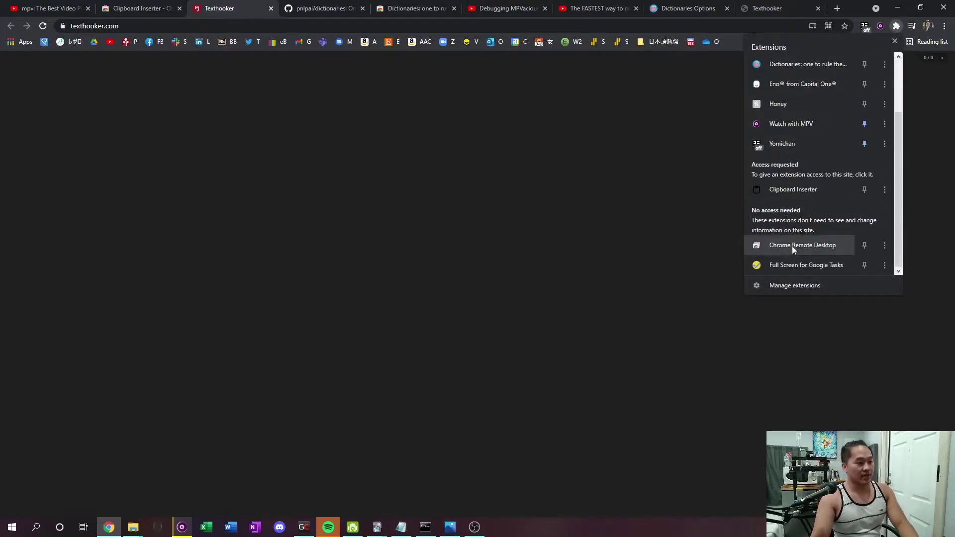
click(784, 189)
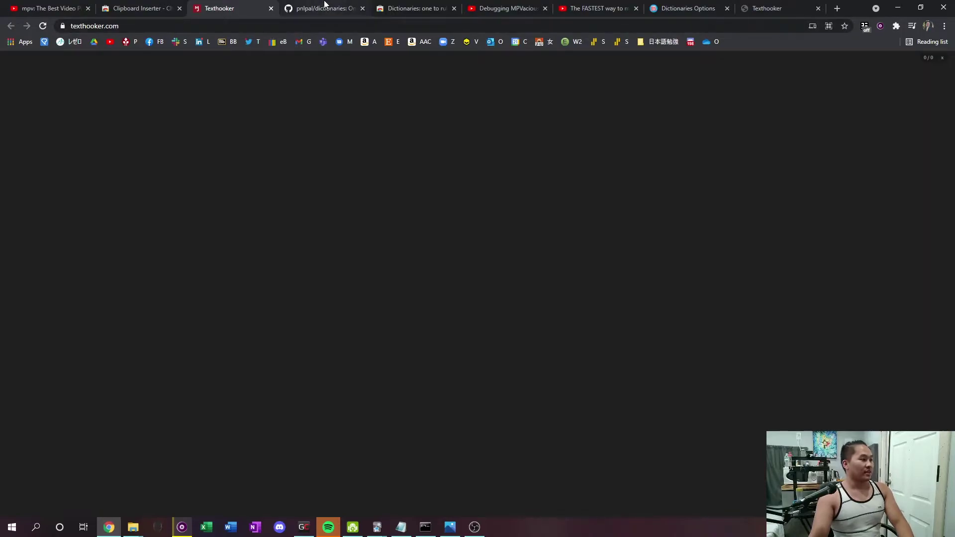
Step: Copy the texthooker.com address, then select the Dictionariez README description paragraph on GitHub
click(79, 28)
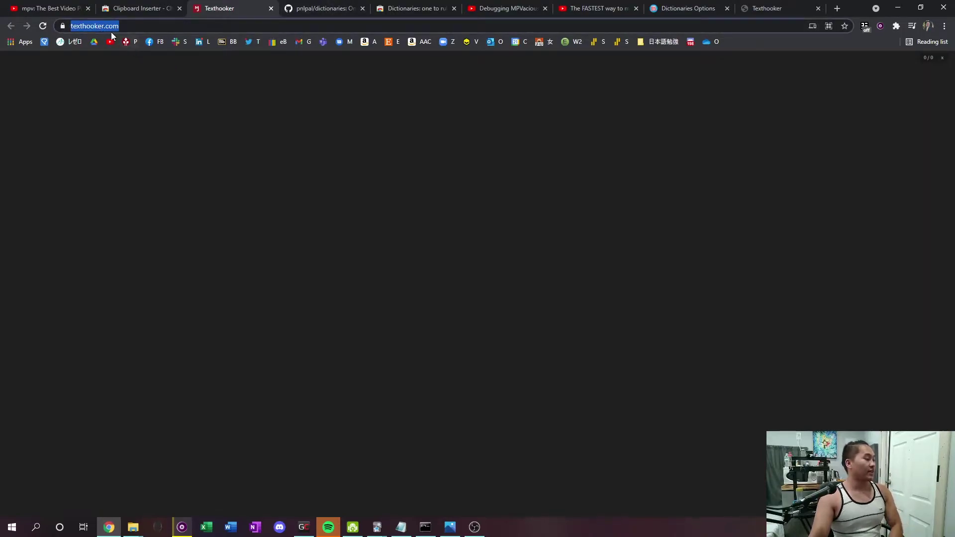
right_click(95, 24)
click(131, 94)
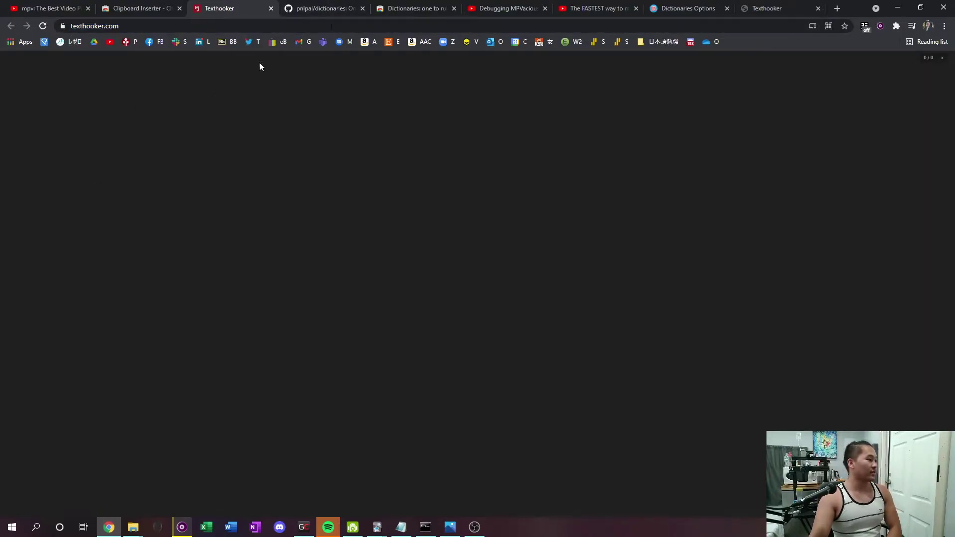
click(330, 10)
mouse_move(277, 302)
mouse_down()
mouse_move(189, 282)
mouse_move(272, 294)
mouse_up()
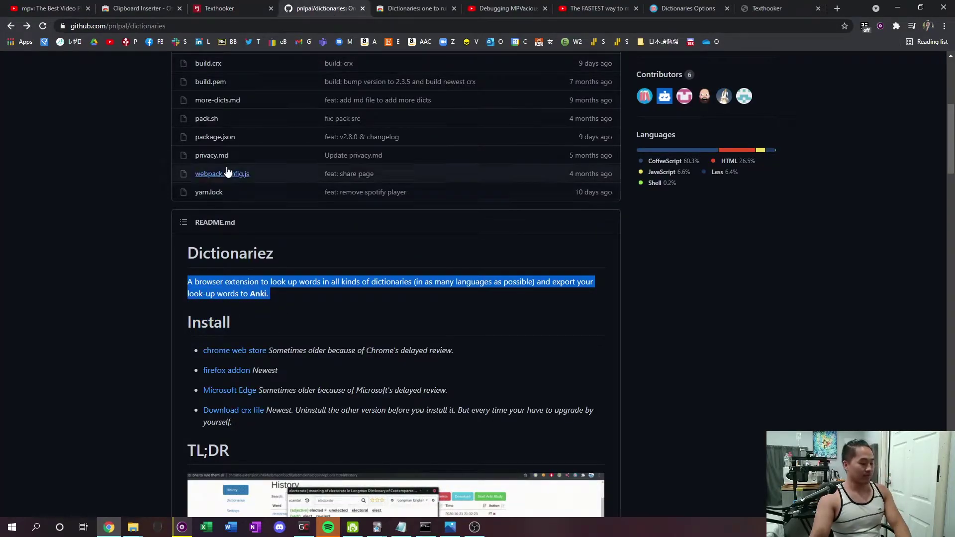
Step: Check the pasted description on texthooker.com and move the local Texthooker.html tab beside it
click(216, 12)
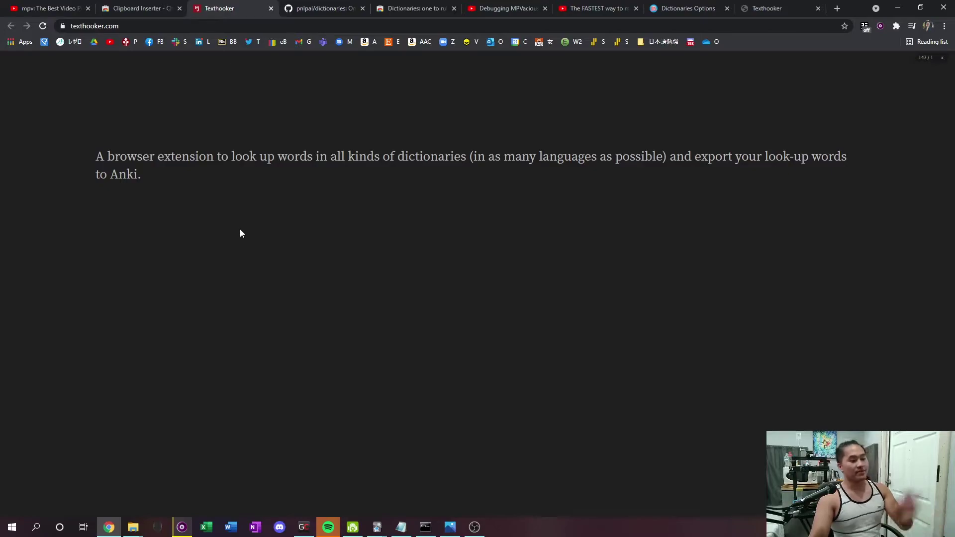
drag(144, 175, 163, 121)
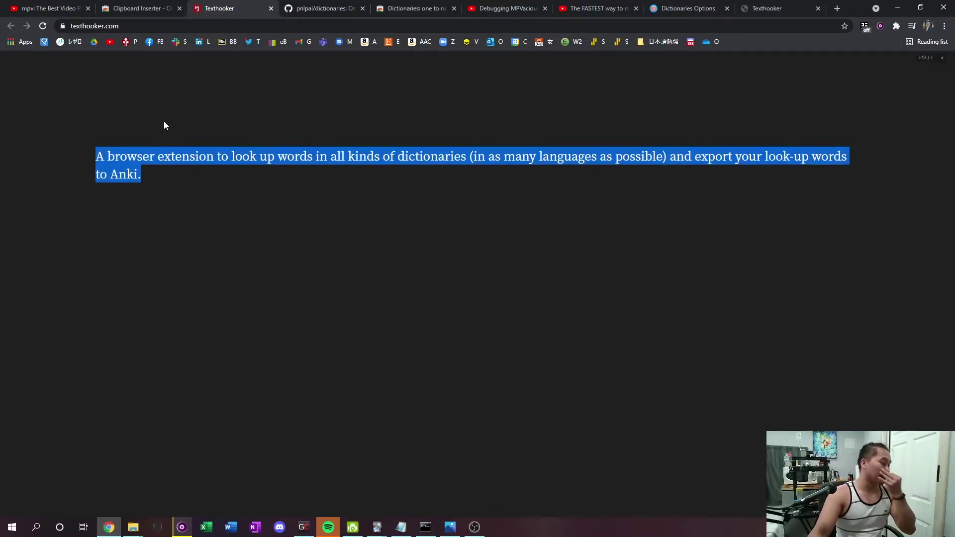
click(746, 10)
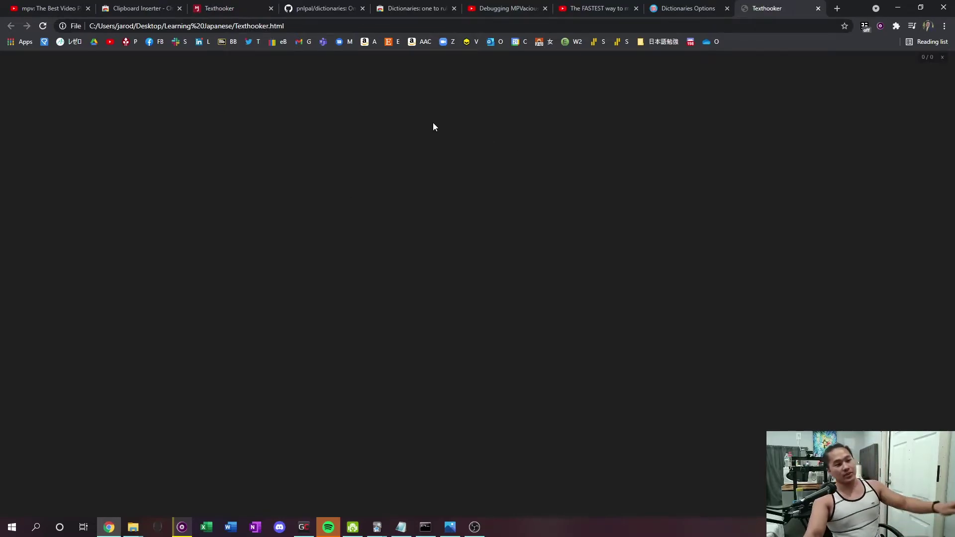
drag(787, 11, 330, 13)
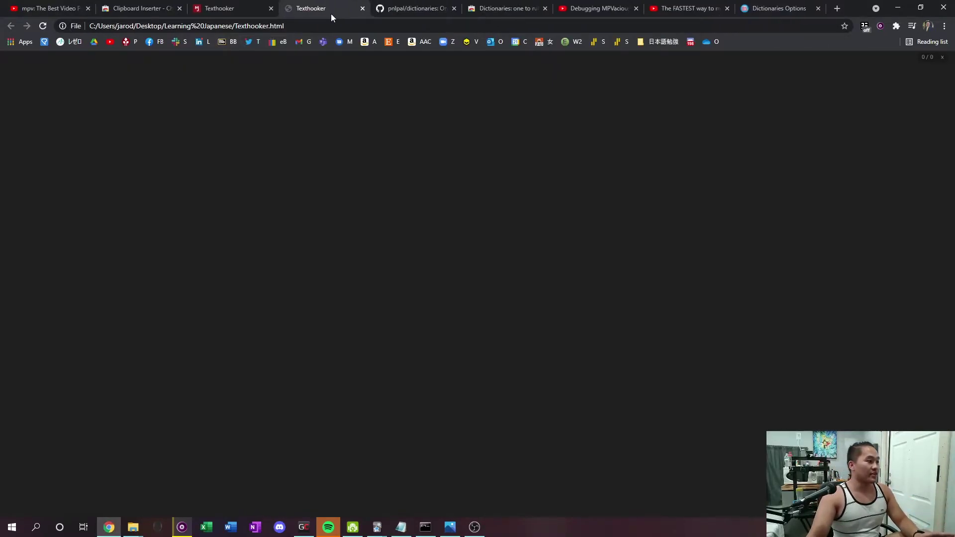
click(255, 10)
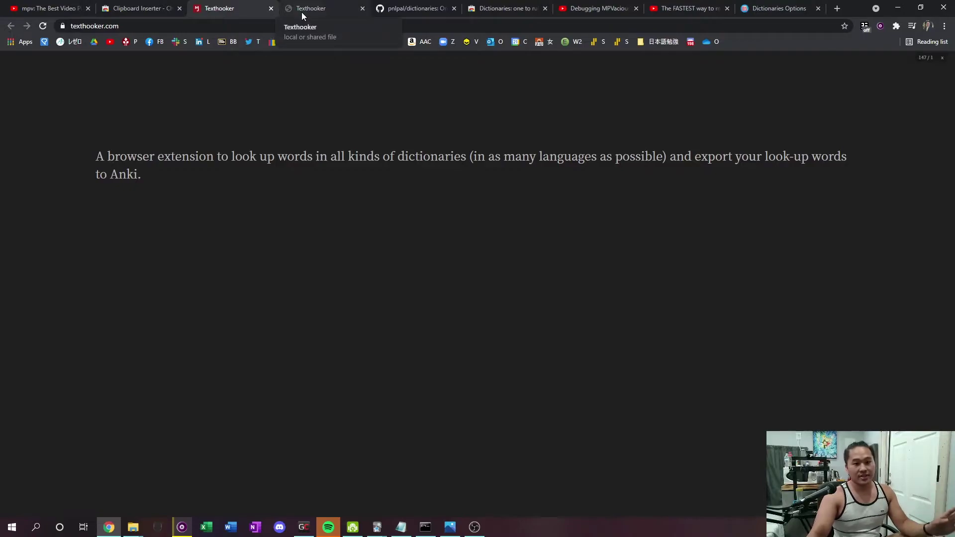
click(306, 11)
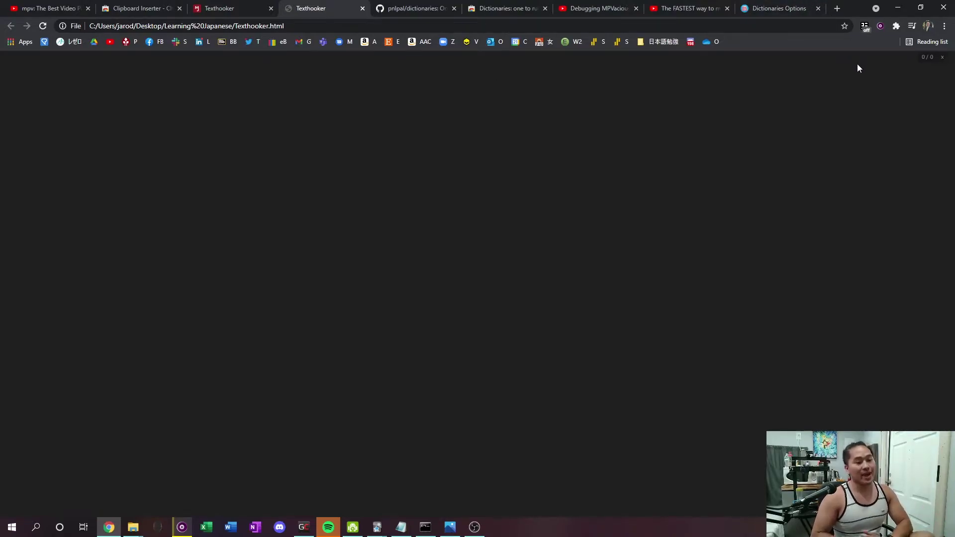
Step: Turn on 'Allow access to file URLs' for Clipboard Inserter and close its details tab
click(896, 25)
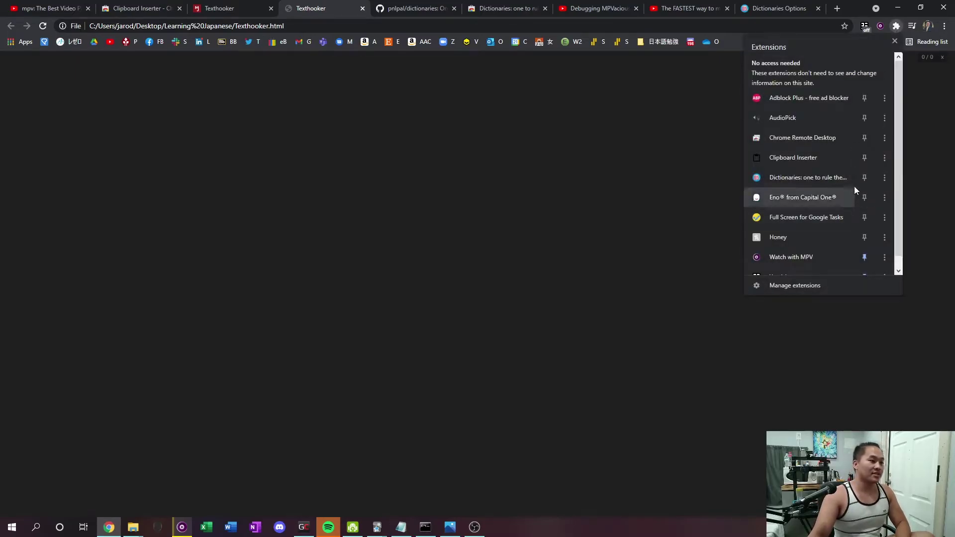
click(887, 162)
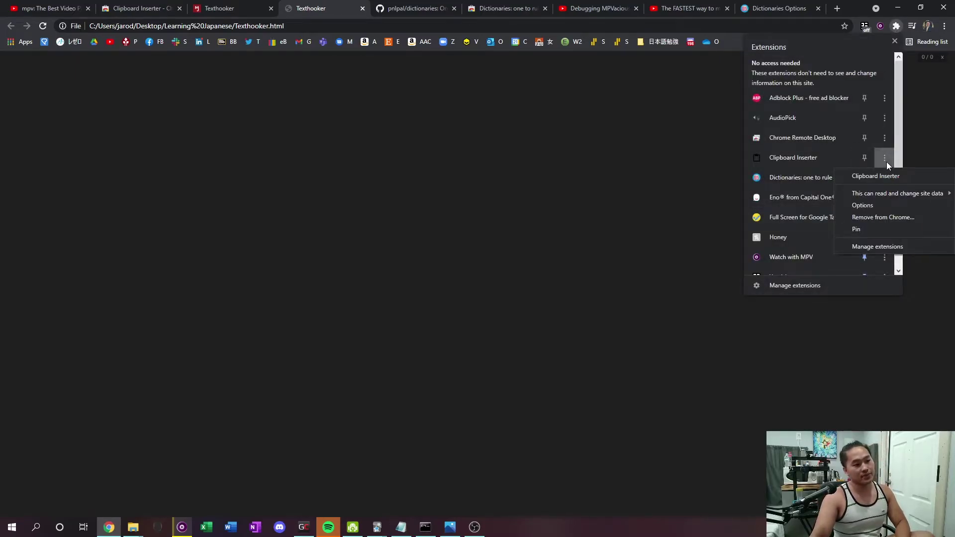
click(871, 202)
click(566, 229)
scroll(602, 222, down, 2)
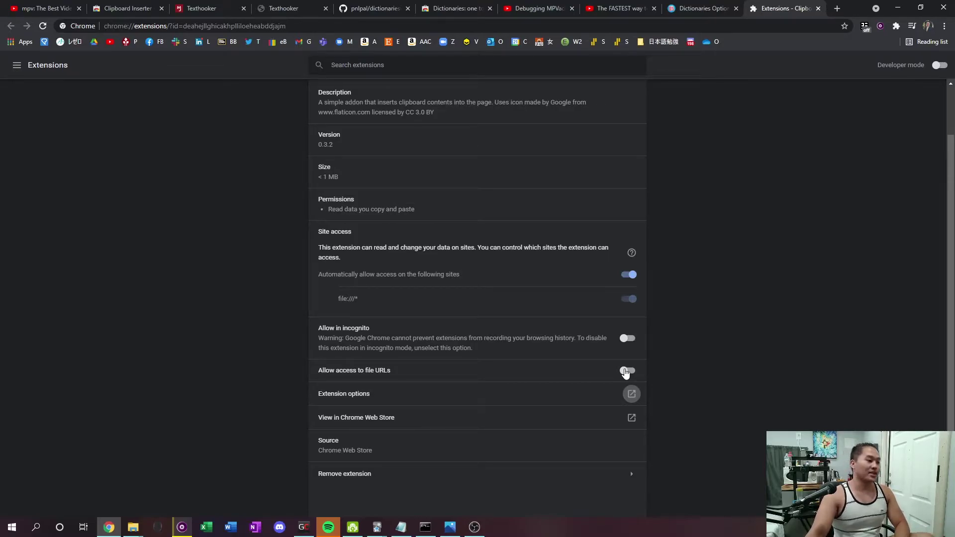
click(627, 372)
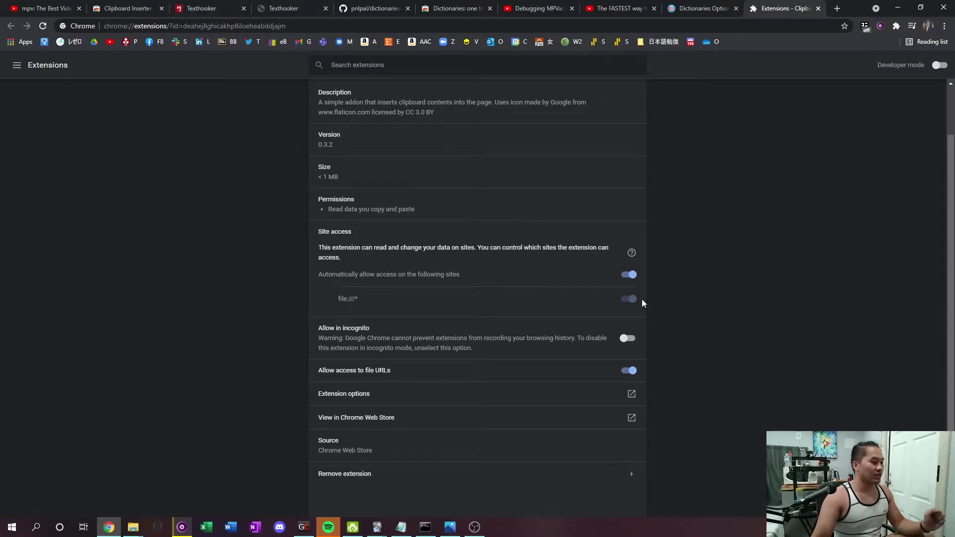
click(818, 9)
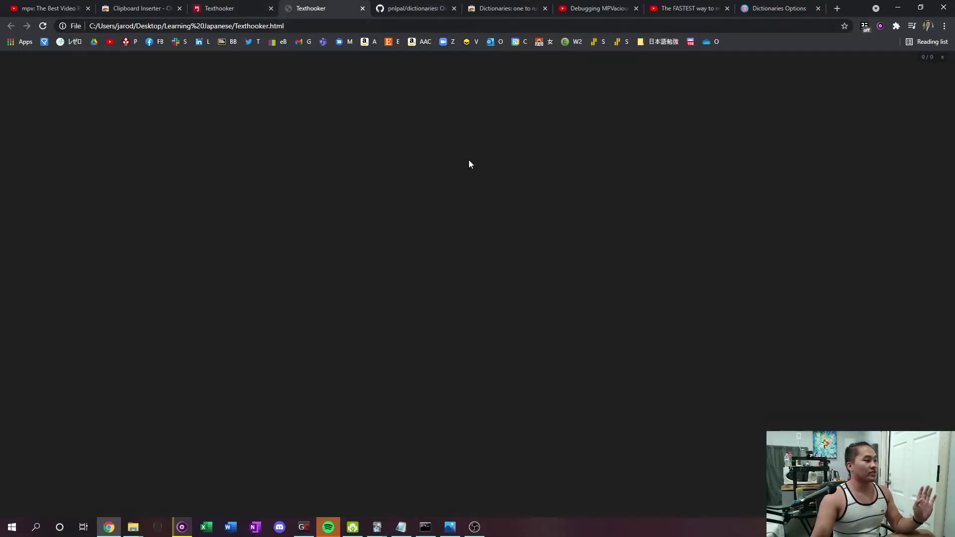
Step: Close the local Texthooker.html tab and show texthooker.com with the captured Spanish subtitle lines
click(362, 9)
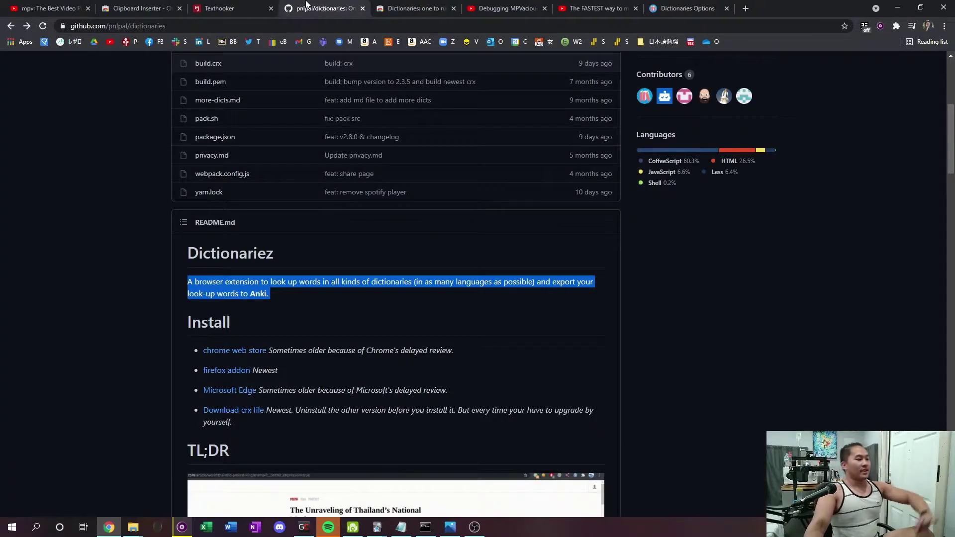
click(264, 11)
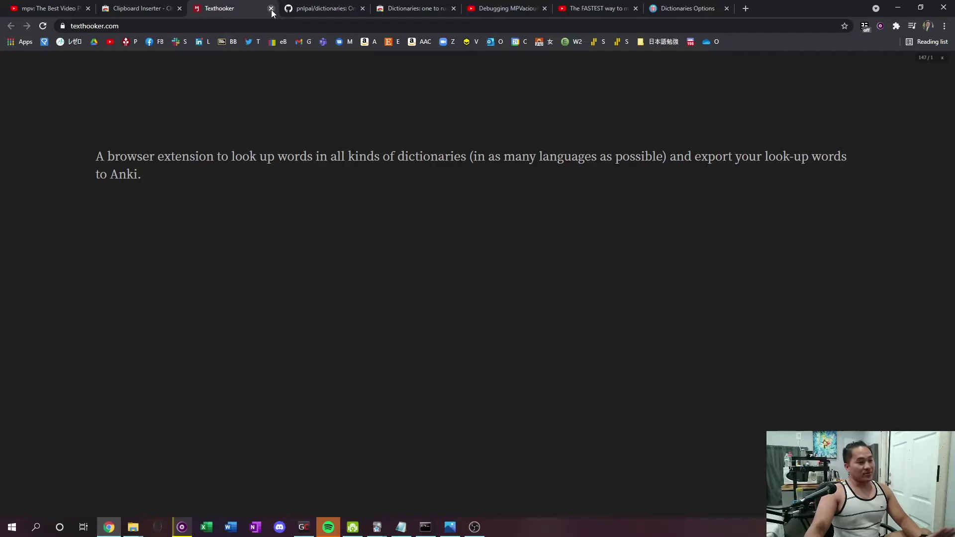
click(271, 10)
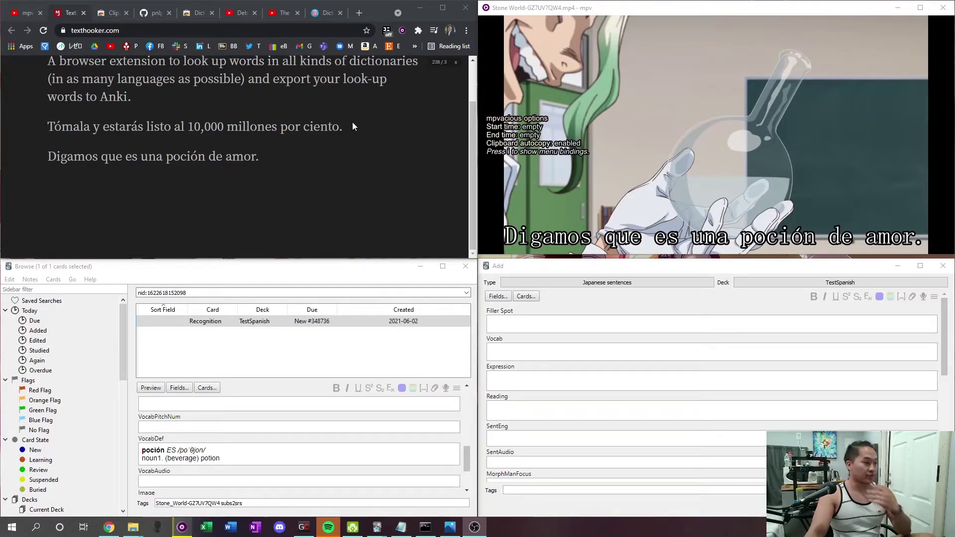
Step: Bring Chrome forward, check the Dictionaries on/off panel, and browse the extension's page
click(353, 162)
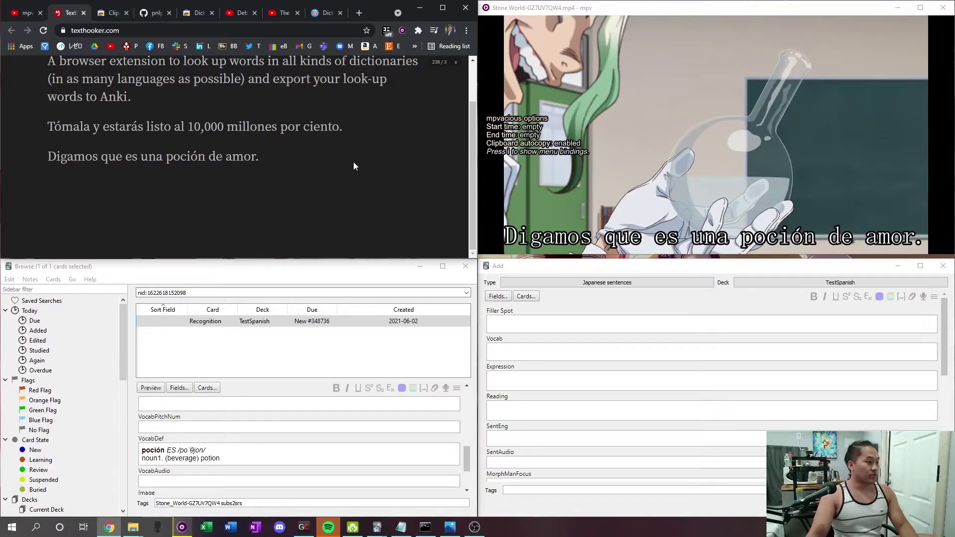
click(386, 31)
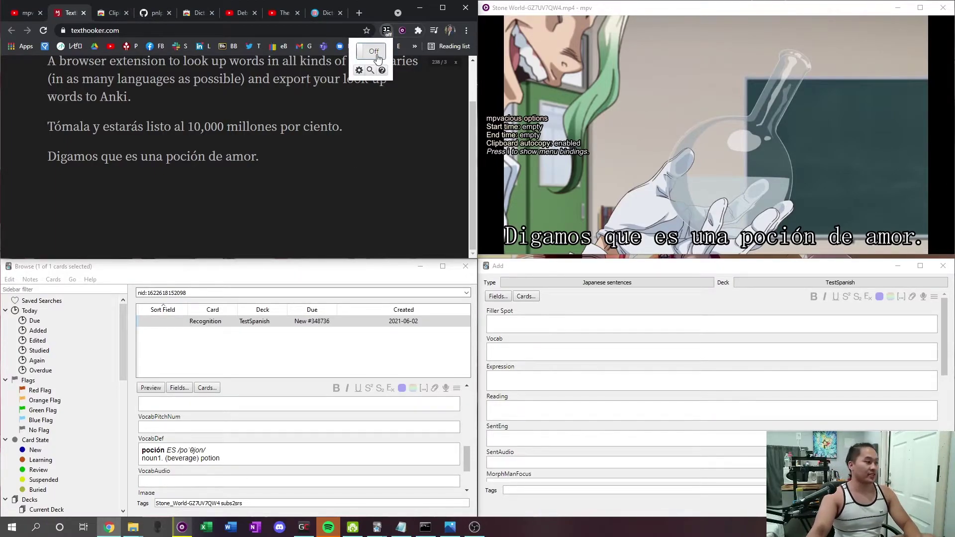
click(382, 128)
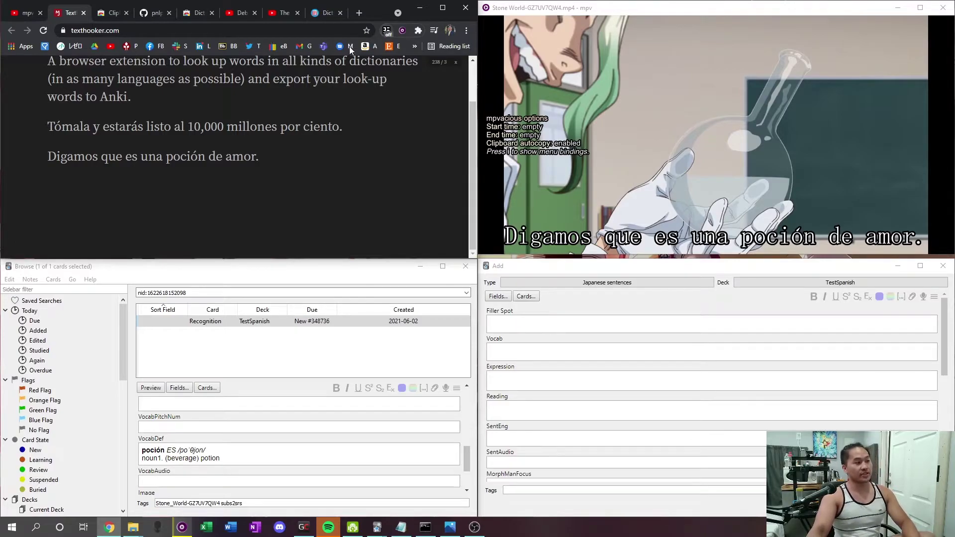
click(326, 19)
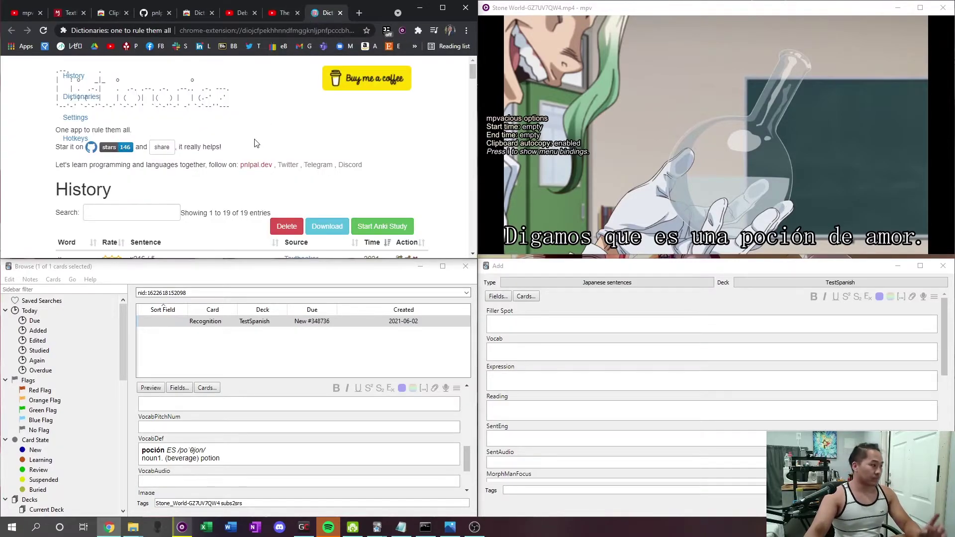
scroll(257, 145, down, 5)
scroll(257, 145, down, 3)
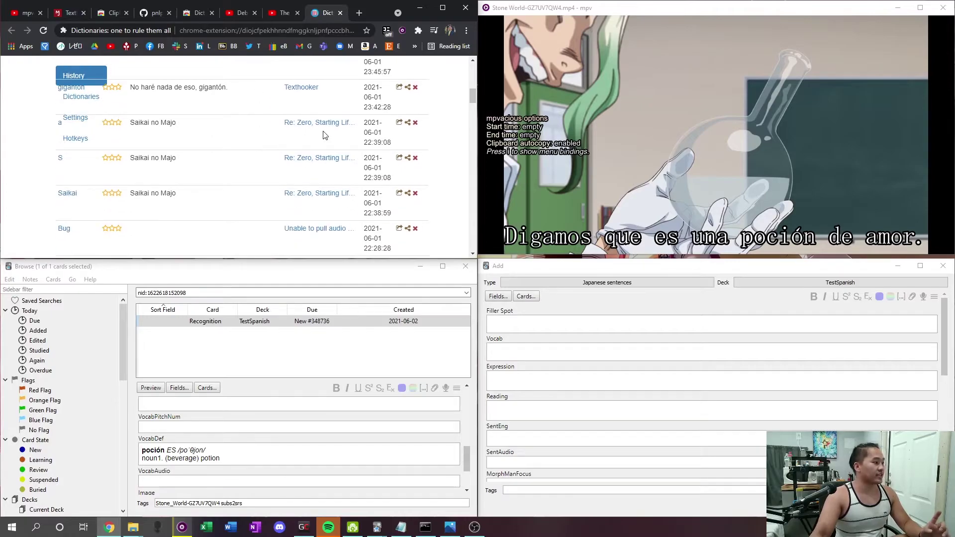
Step: Review the Dictionaries options (History, Dictionaries, Settings), then return to the Texthooker tab
click(418, 31)
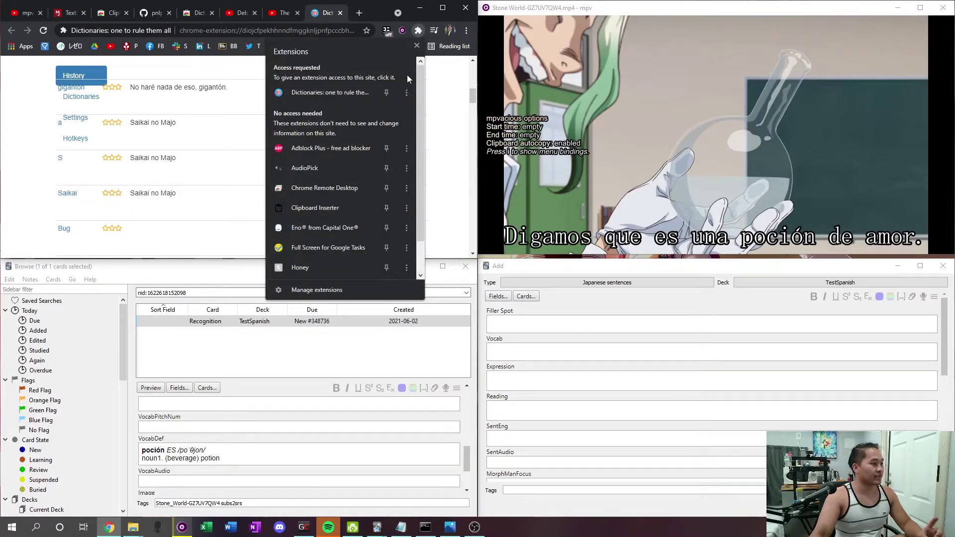
click(407, 92)
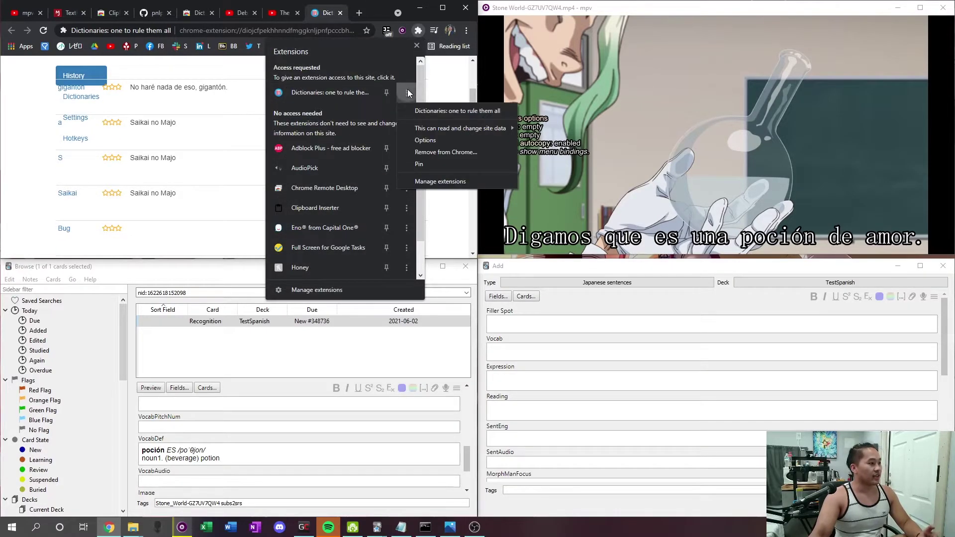
click(419, 143)
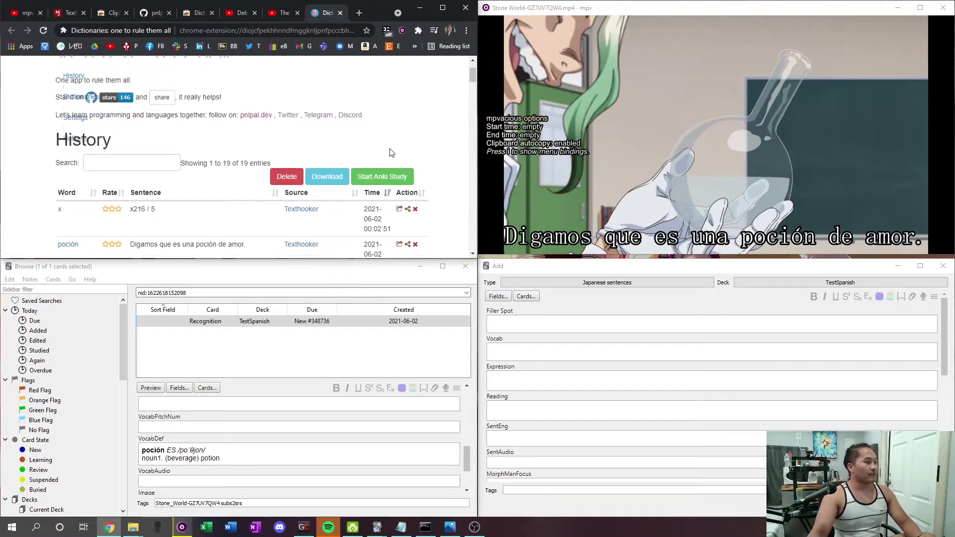
scroll(375, 174, down, 1)
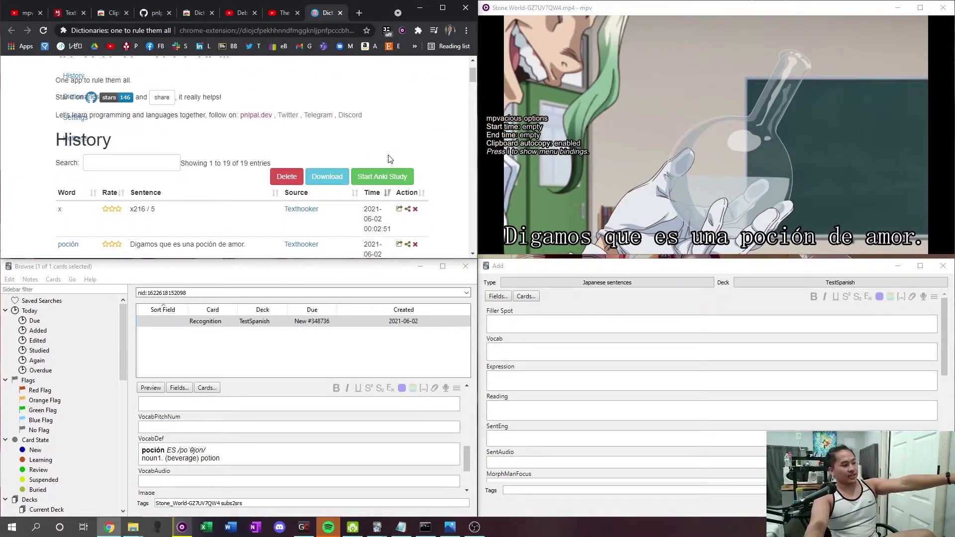
scroll(374, 177, down, 2)
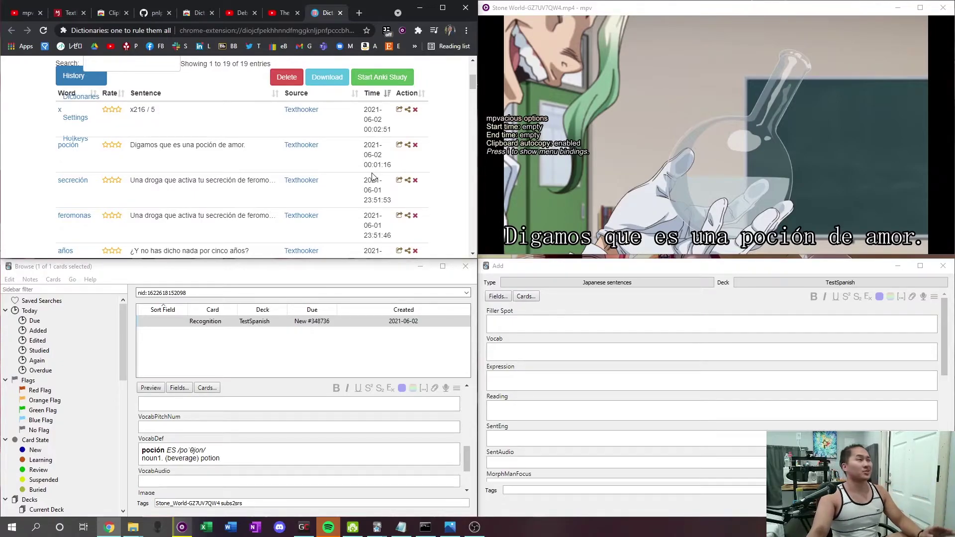
scroll(372, 177, down, 7)
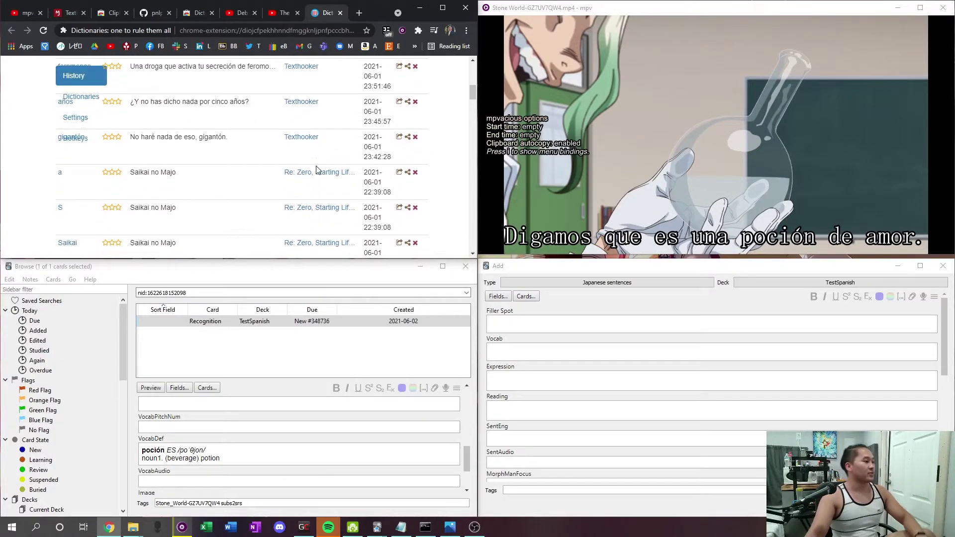
scroll(307, 170, down, 10)
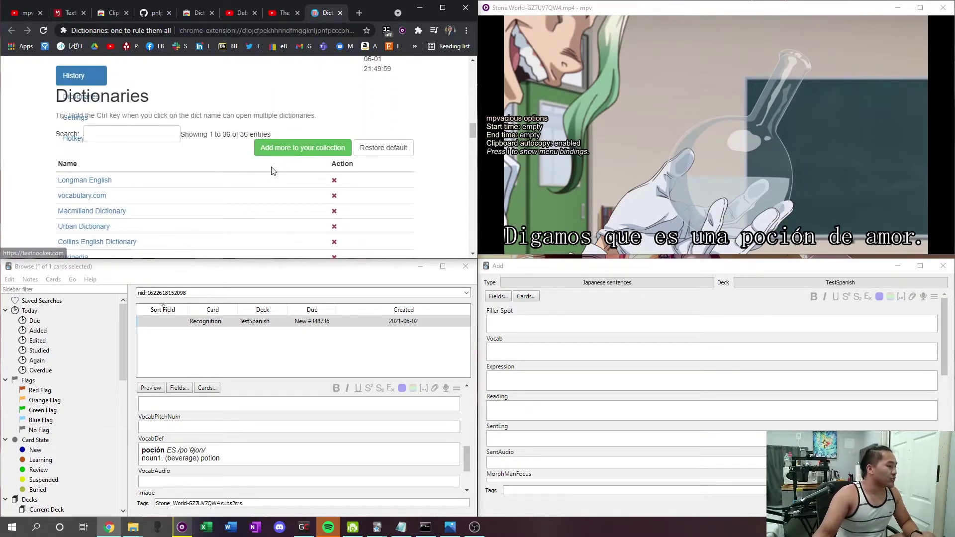
scroll(258, 170, down, 10)
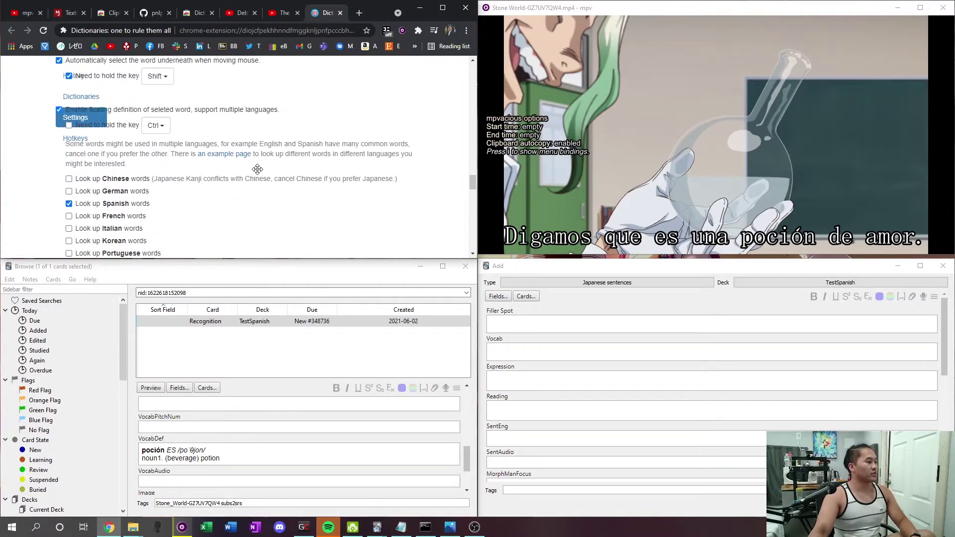
scroll(257, 169, up, 1)
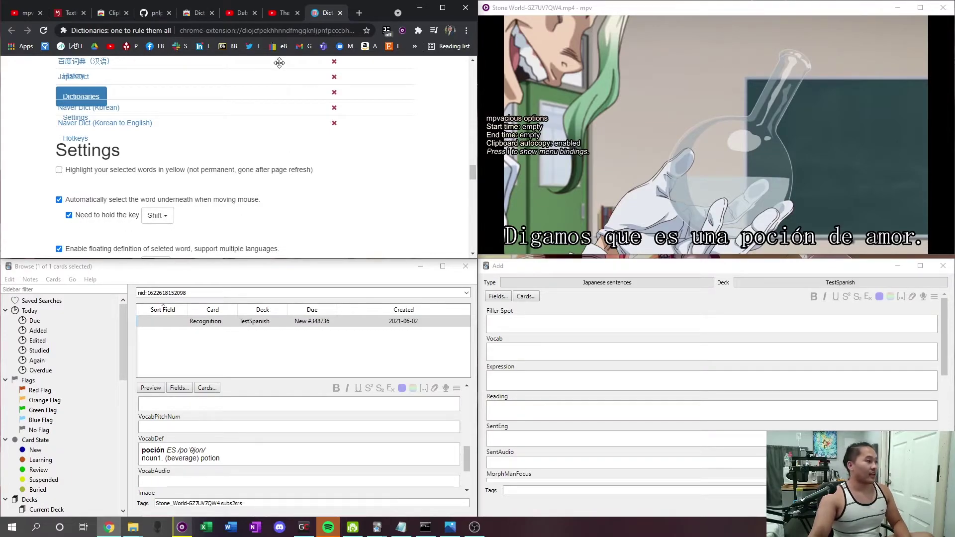
click(77, 15)
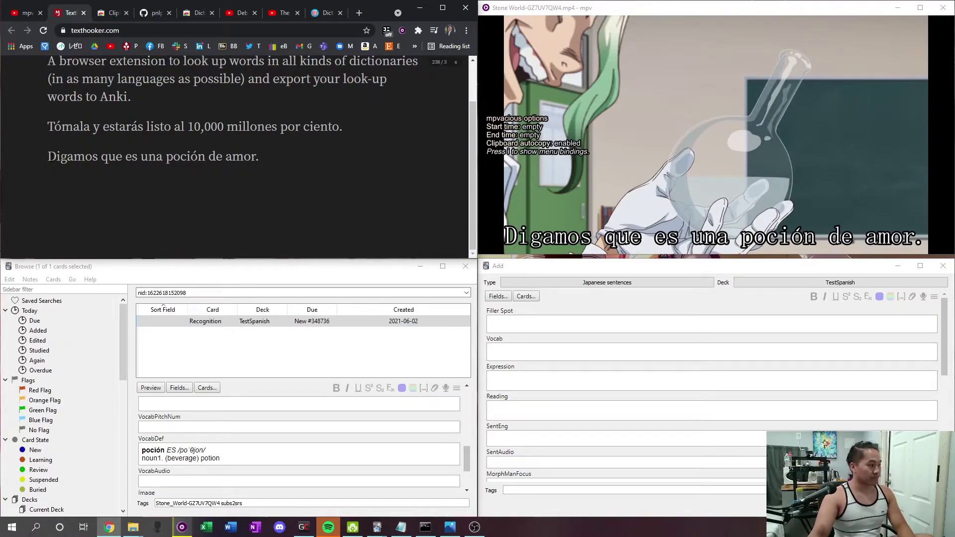
double_click(51, 158)
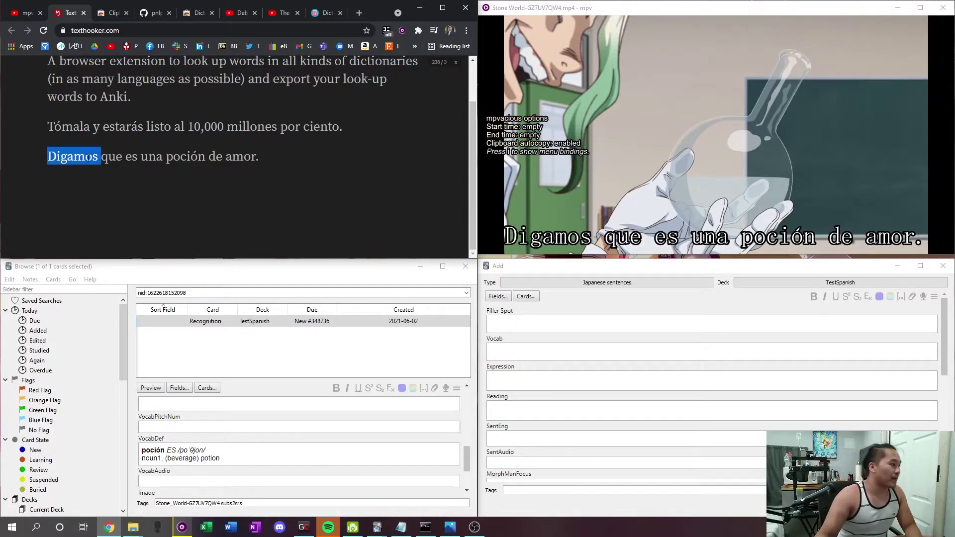
double_click(106, 158)
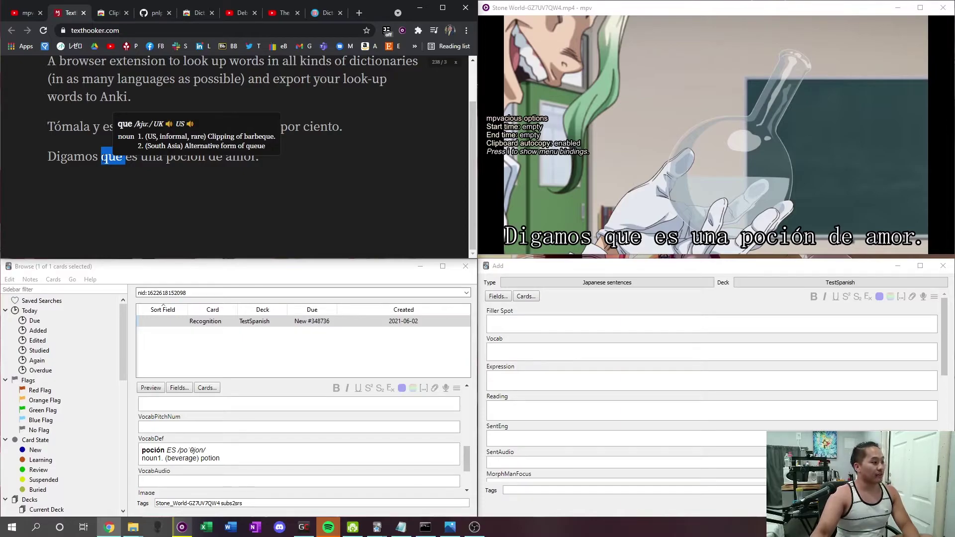
click(135, 175)
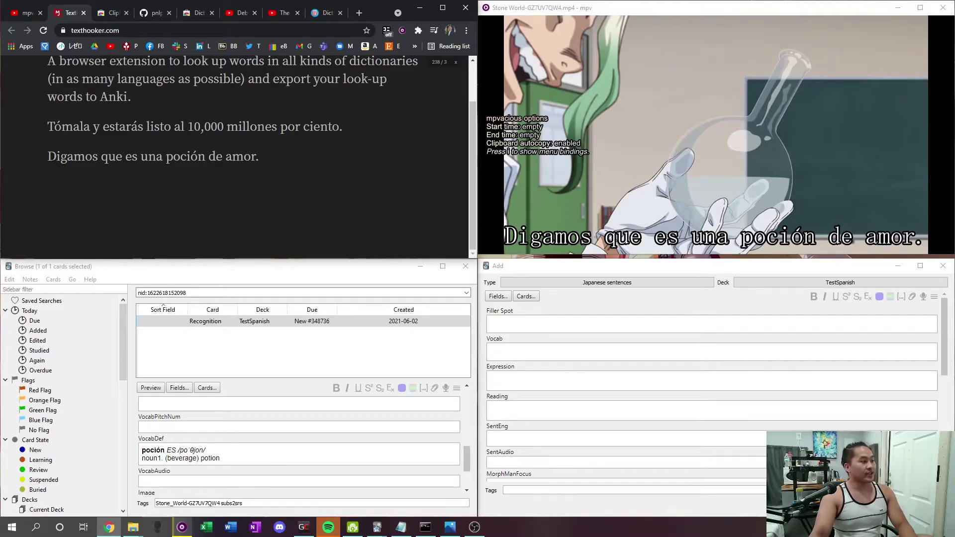
double_click(51, 158)
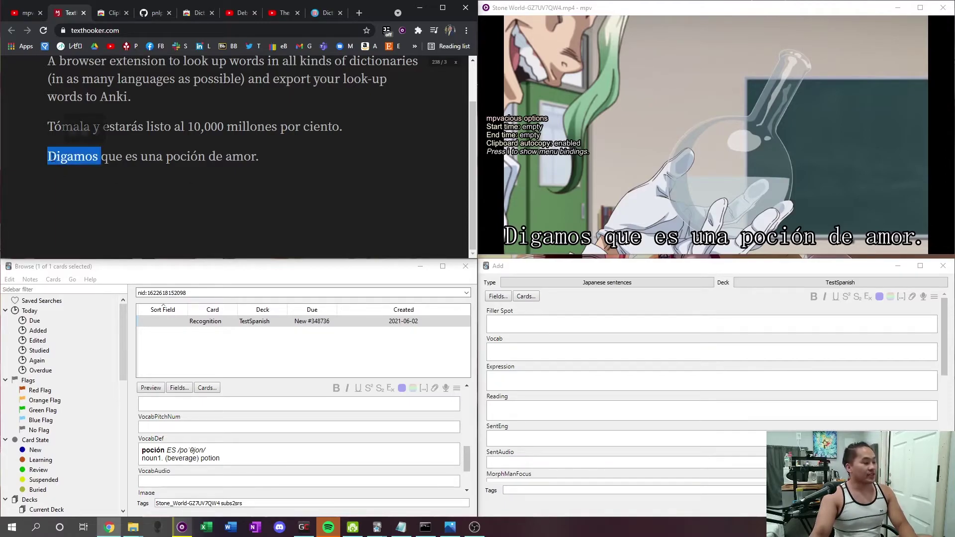
click(132, 172)
double_click(168, 158)
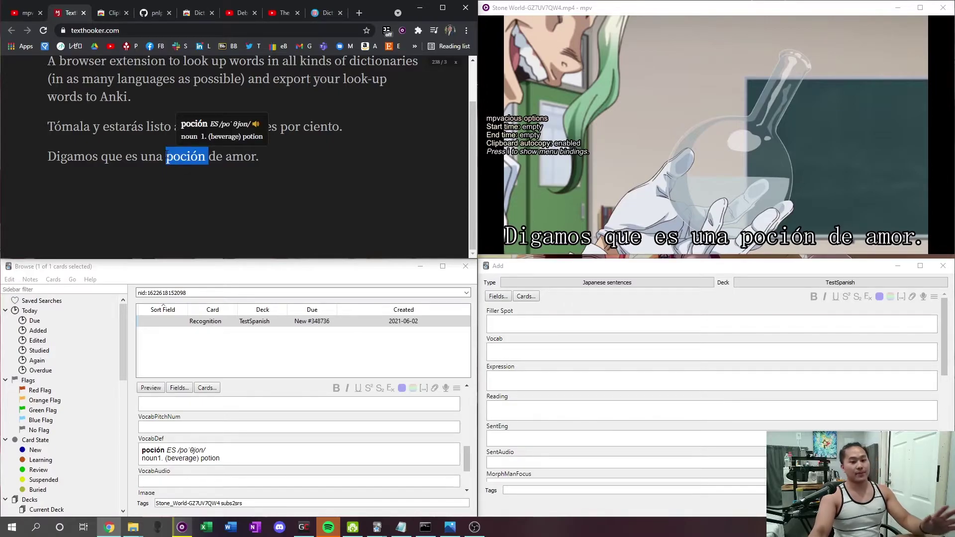
click(234, 175)
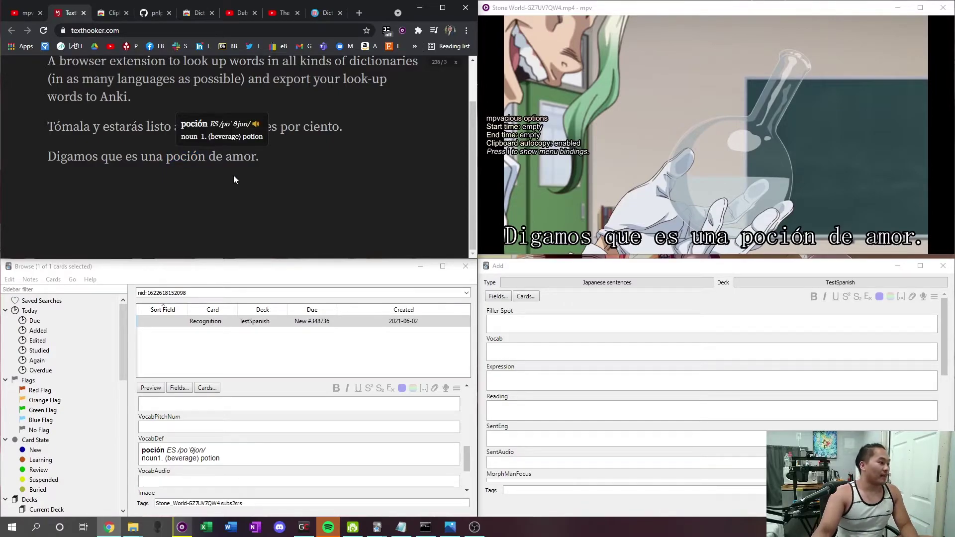
double_click(233, 157)
double_click(216, 157)
double_click(241, 157)
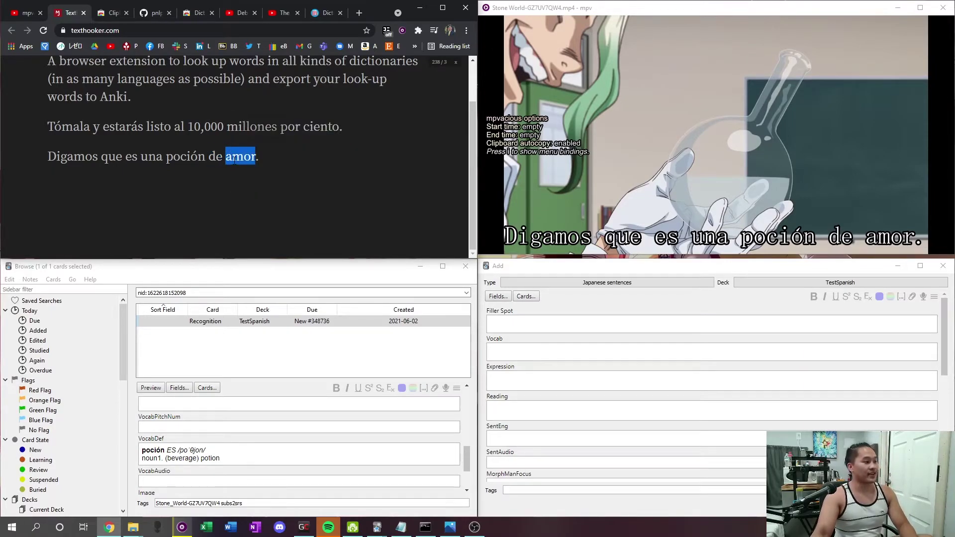
click(226, 181)
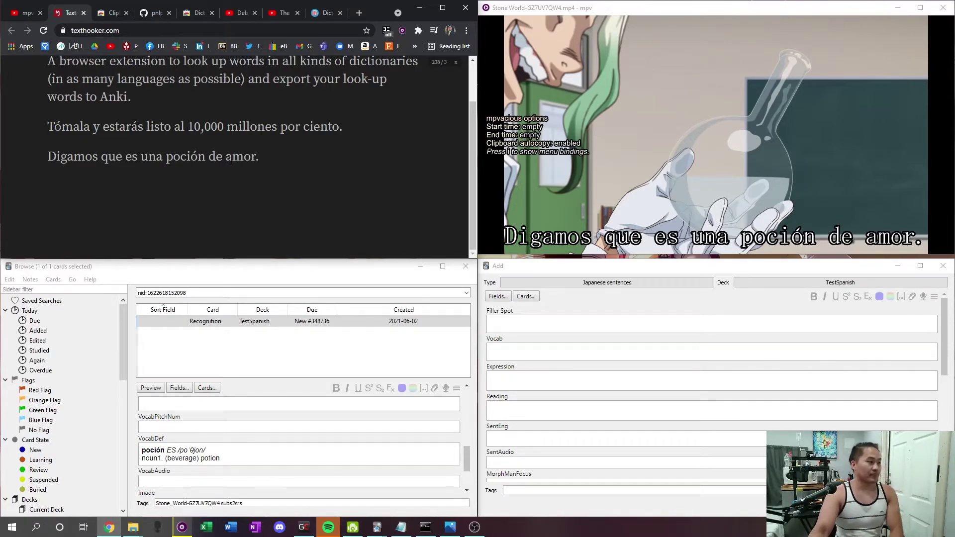
scroll(229, 167, up, 1)
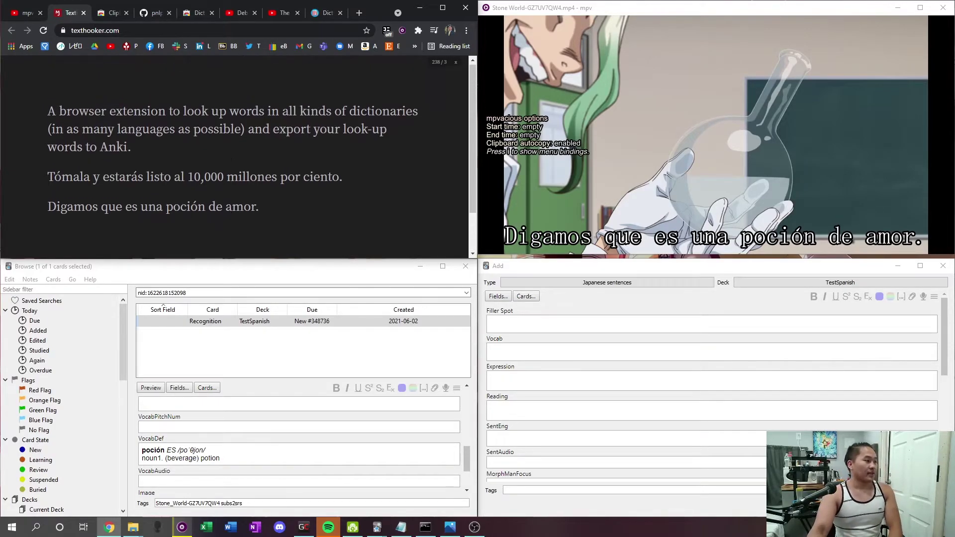
double_click(252, 177)
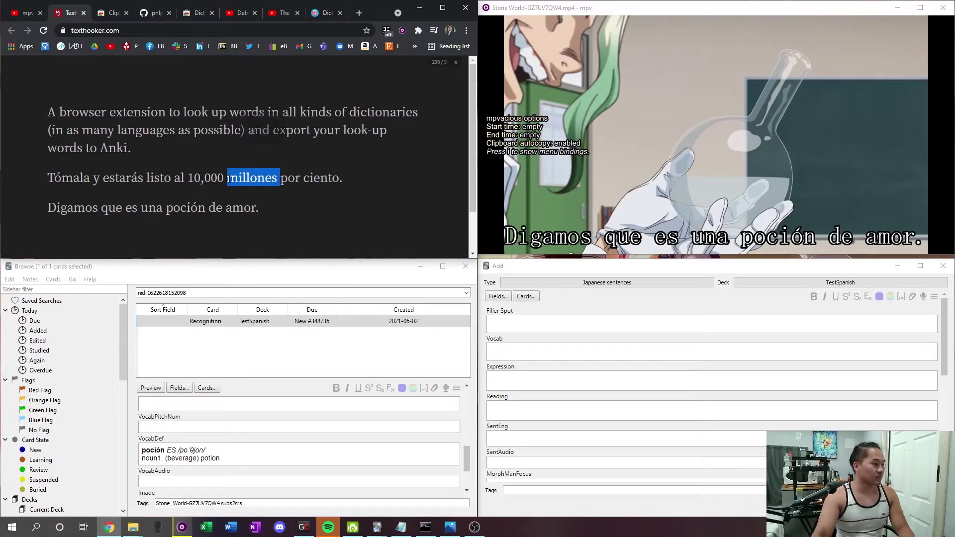
click(299, 187)
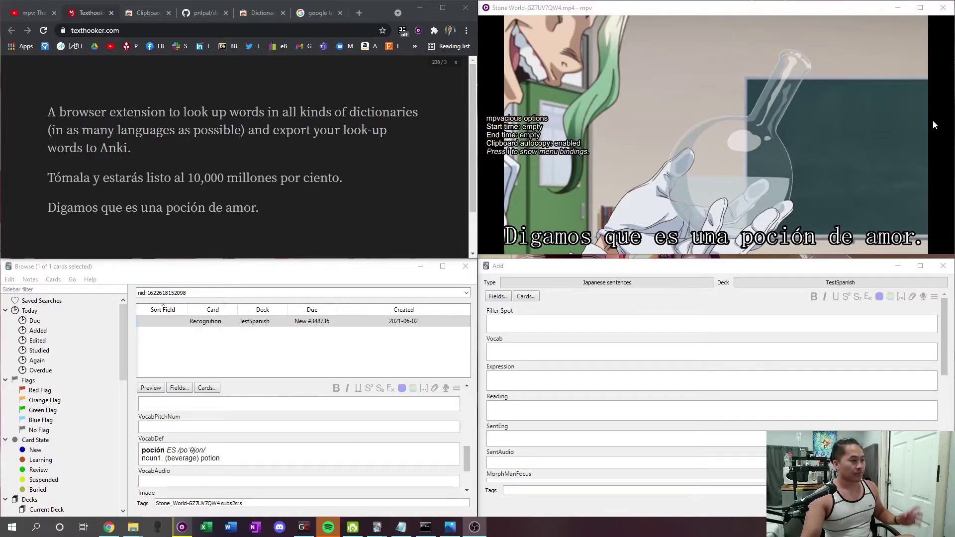
mouse_move(572, 105)
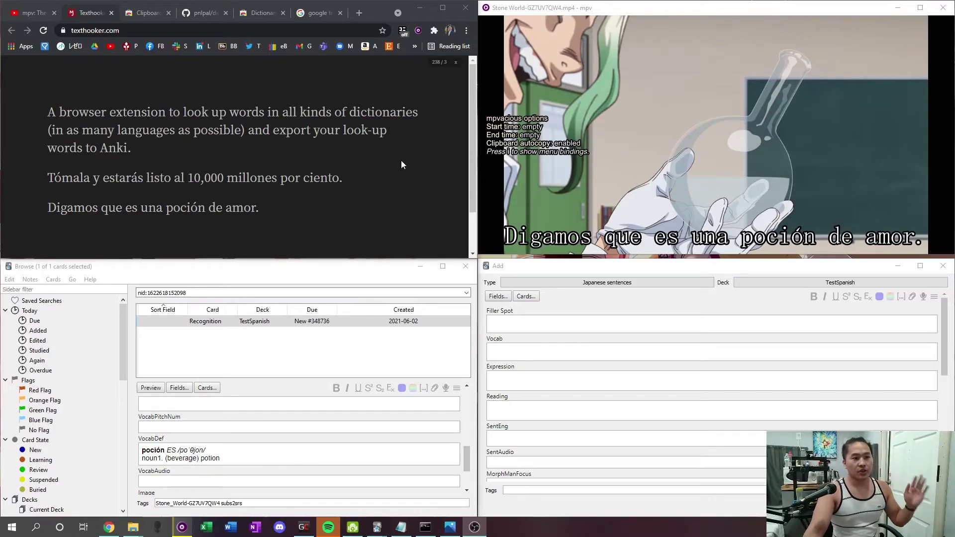
mouse_move(495, 134)
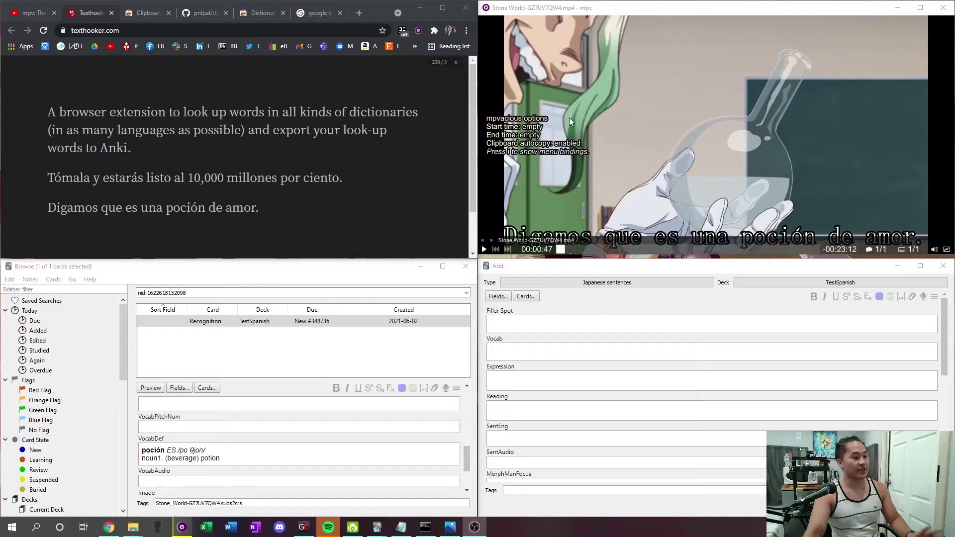
Step: Rewind mpv with Ctrl+Left so both subtitle lines repeat, then focus Anki's Expression field
key(ctrl+Left)
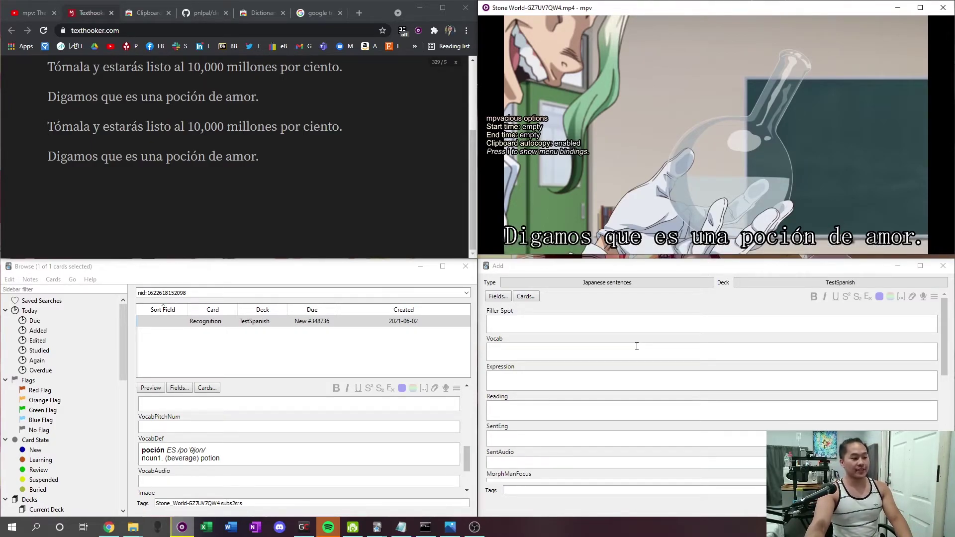
click(635, 374)
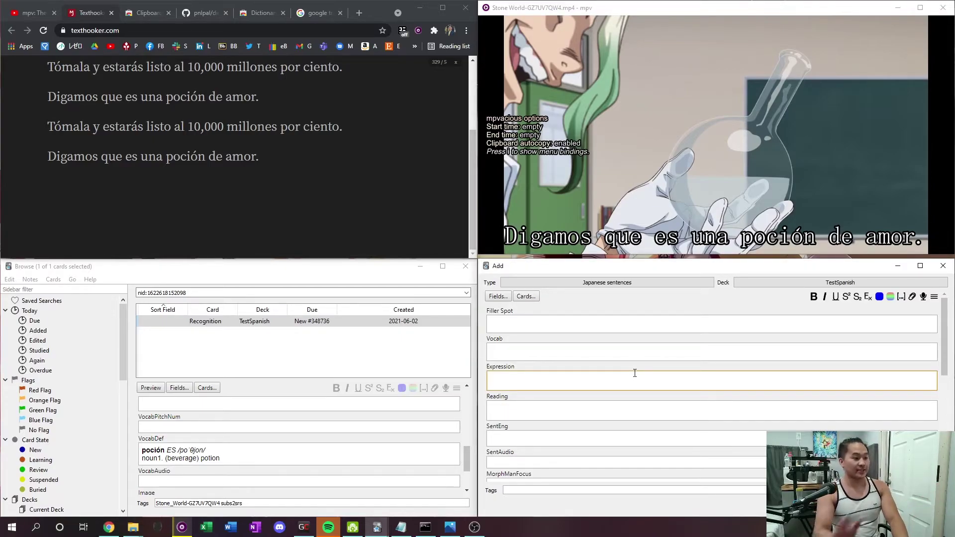